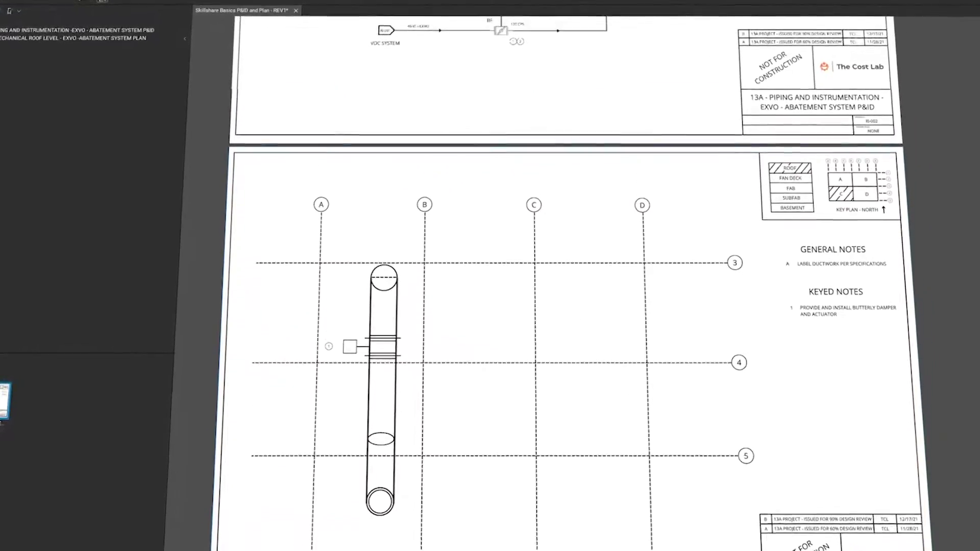
pyautogui.scroll(4, 561, 307)
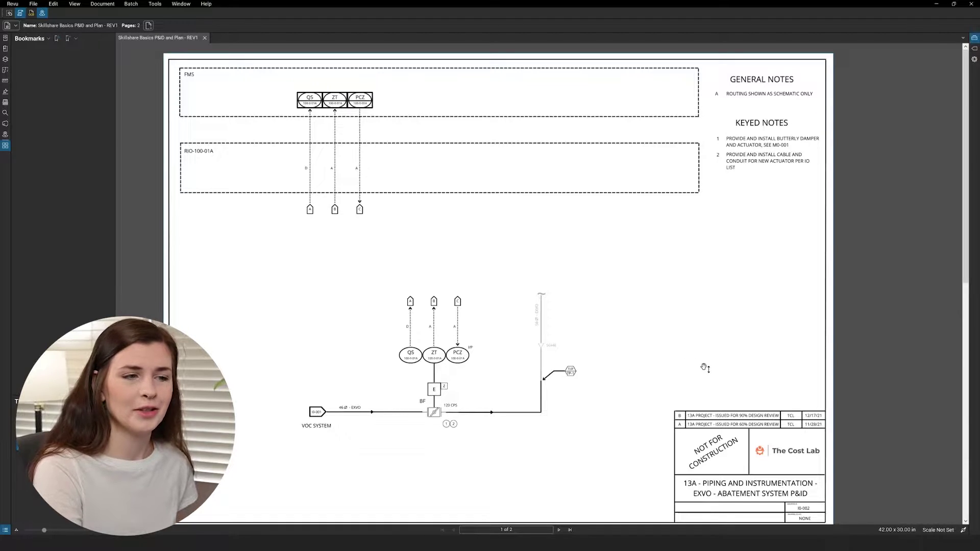
pyautogui.scroll(5, 705, 368)
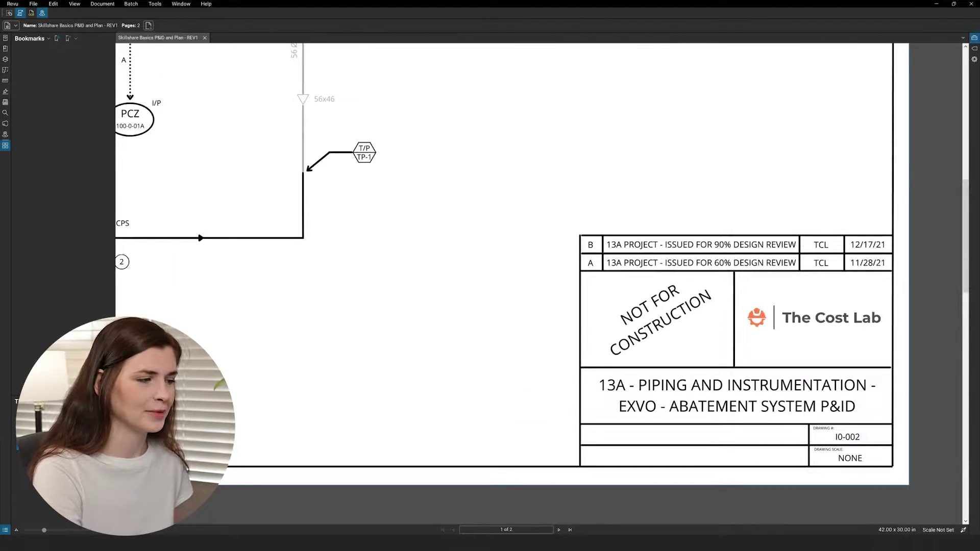
pyautogui.scroll(-5, 543, 295)
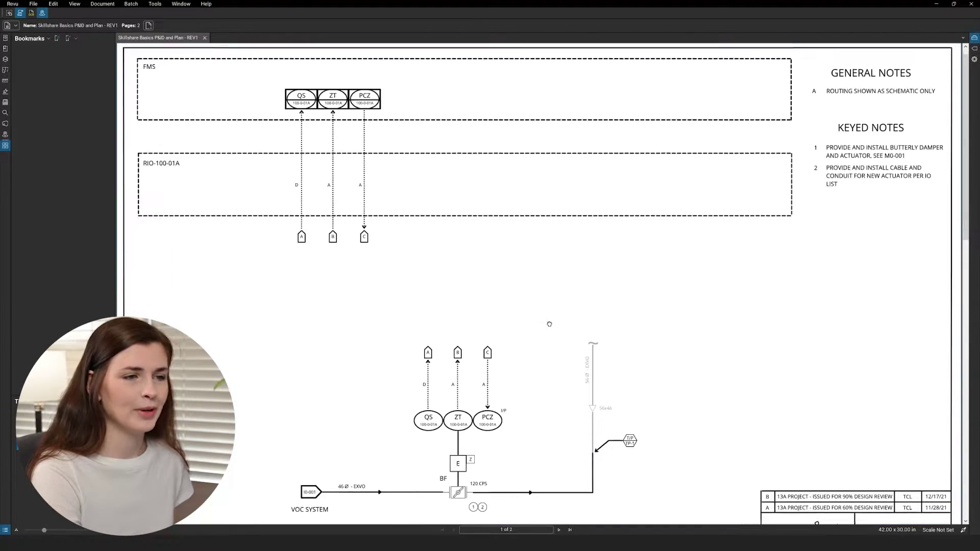
pyautogui.scroll(5, 563, 302)
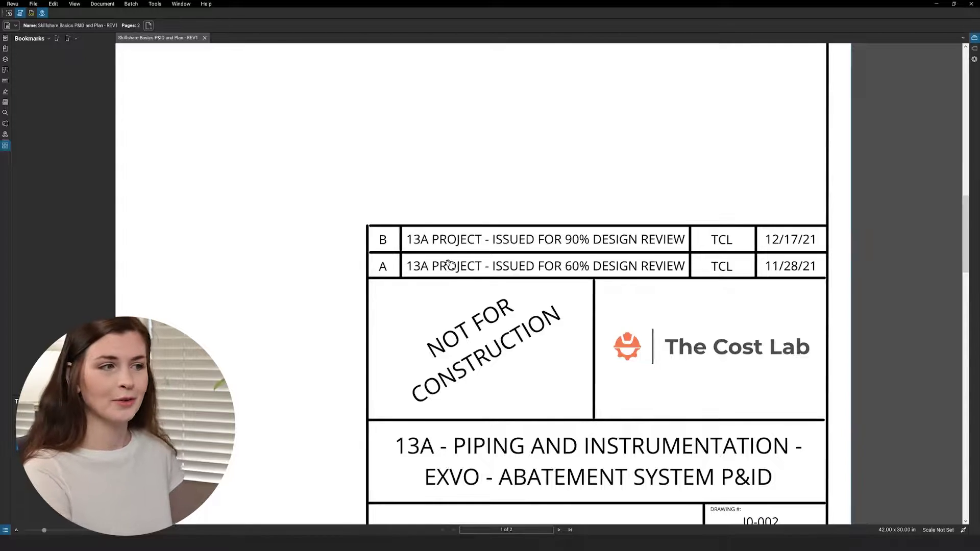
pyautogui.scroll(-6, 577, 263)
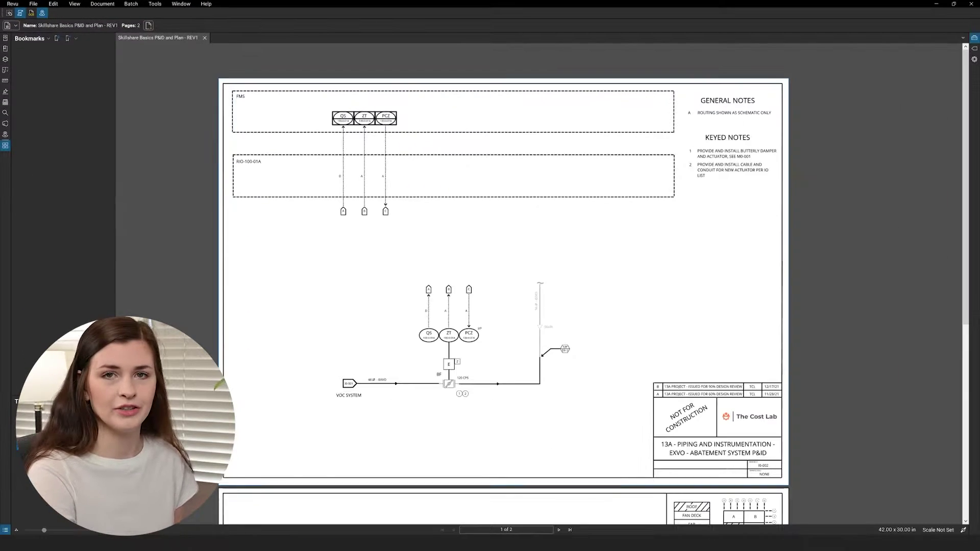
pyautogui.scroll(-8, 495, 444)
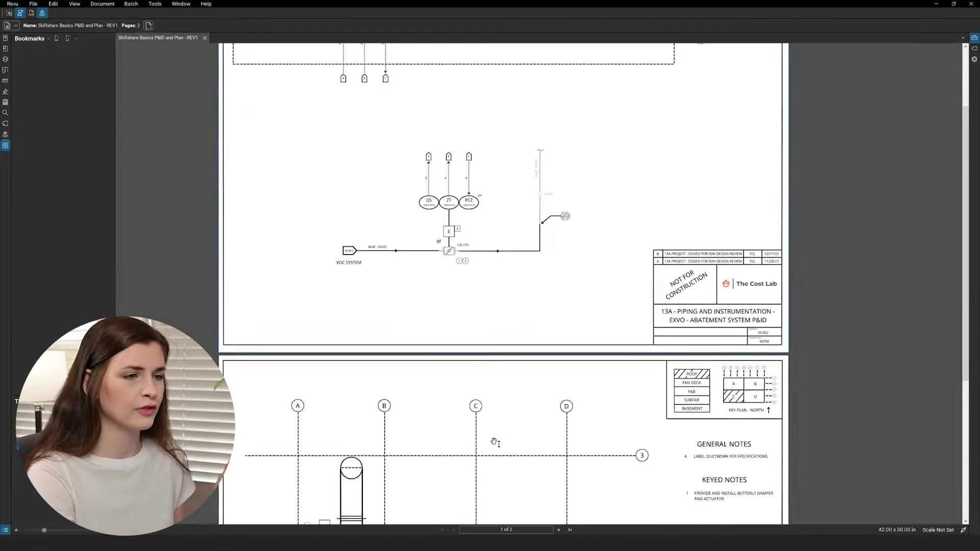
pyautogui.scroll(8, 498, 432)
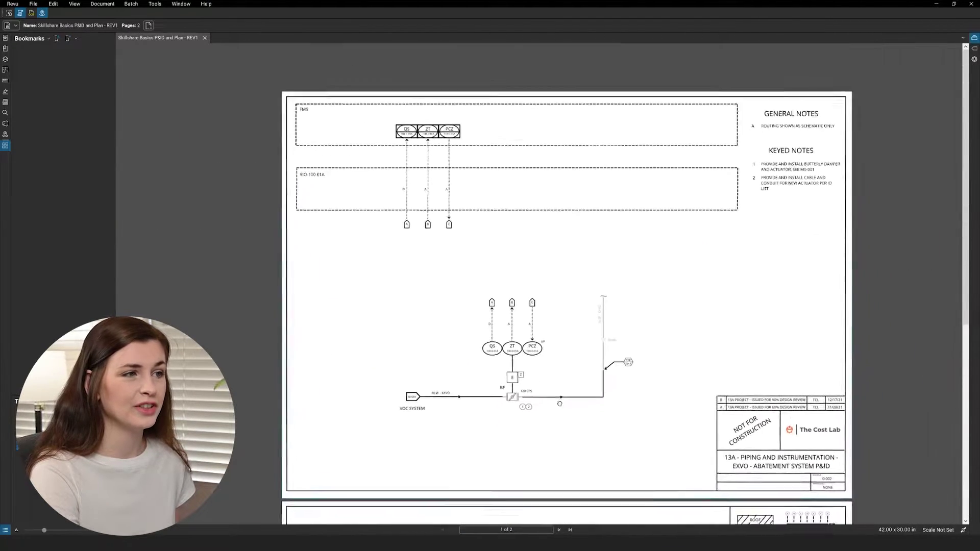
pyautogui.scroll(3, 628, 341)
pyautogui.scroll(-2, 638, 311)
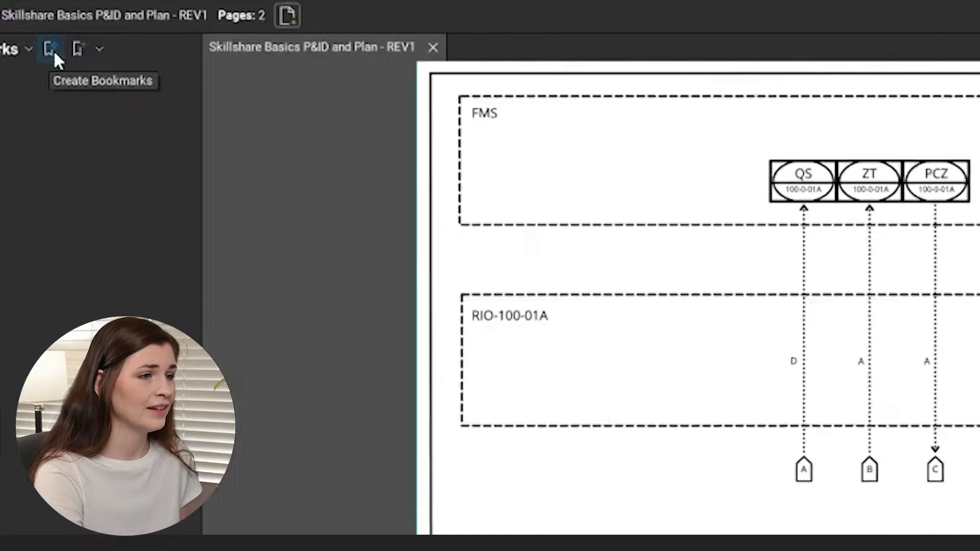
# Step: Set Create Bookmarks to name bookmarks from a Page Region and begin selecting that region
pyautogui.click(148, 104)
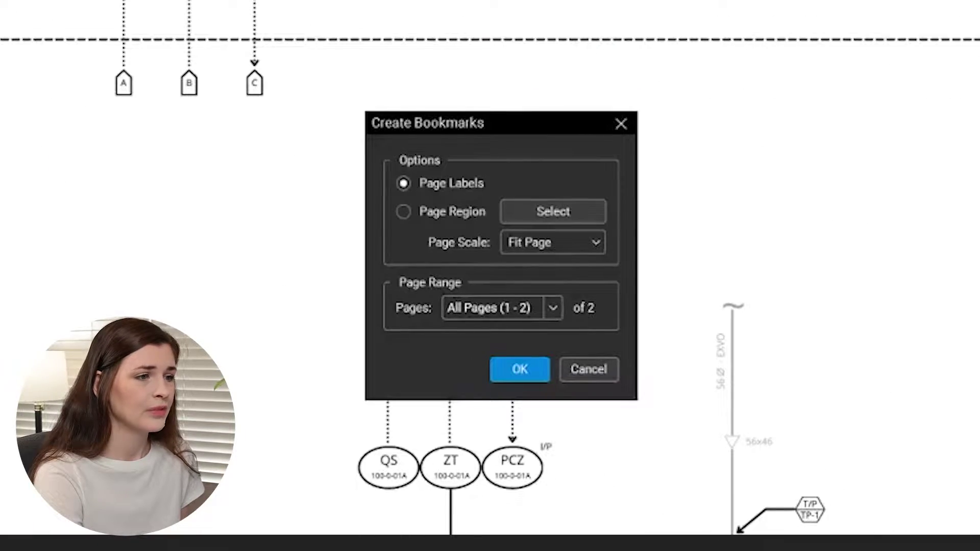
pyautogui.click(404, 212)
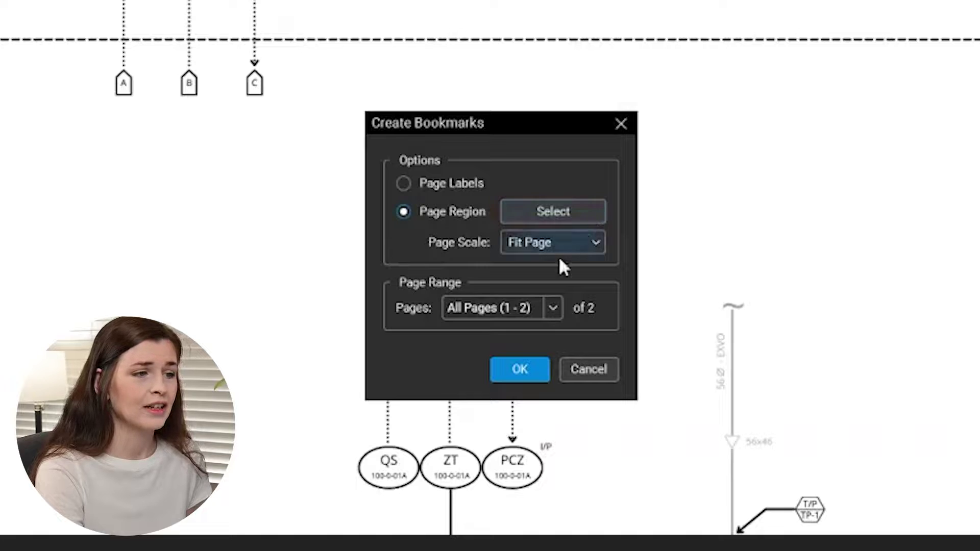
pyautogui.click(557, 217)
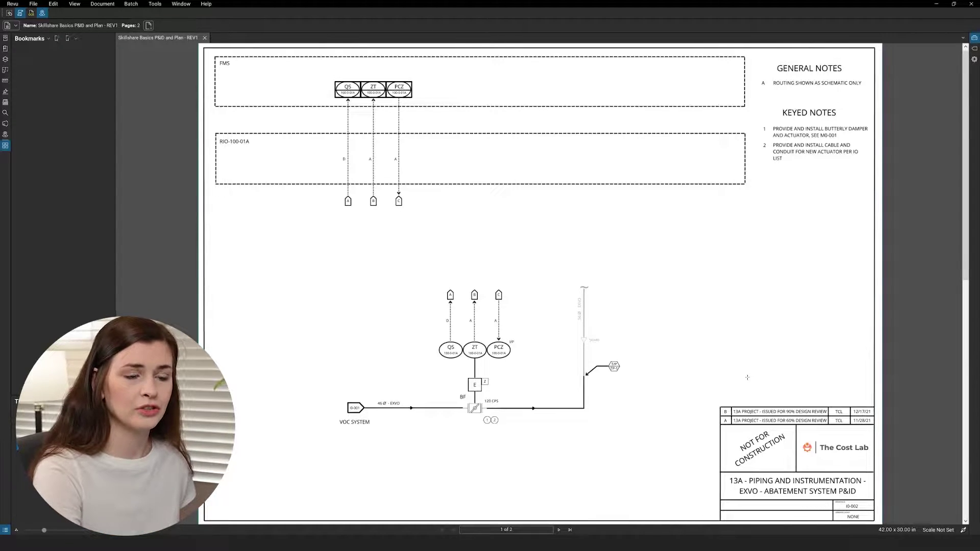
# Step: Zoom to the Drawing # box and mark I0-002 as the first naming region
pyautogui.scroll(8, 827, 451)
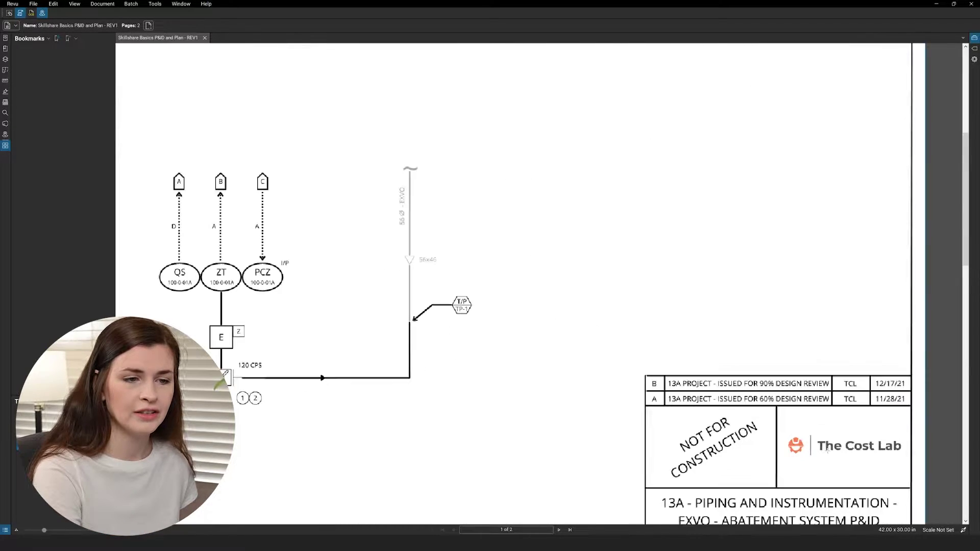
pyautogui.scroll(2, 827, 451)
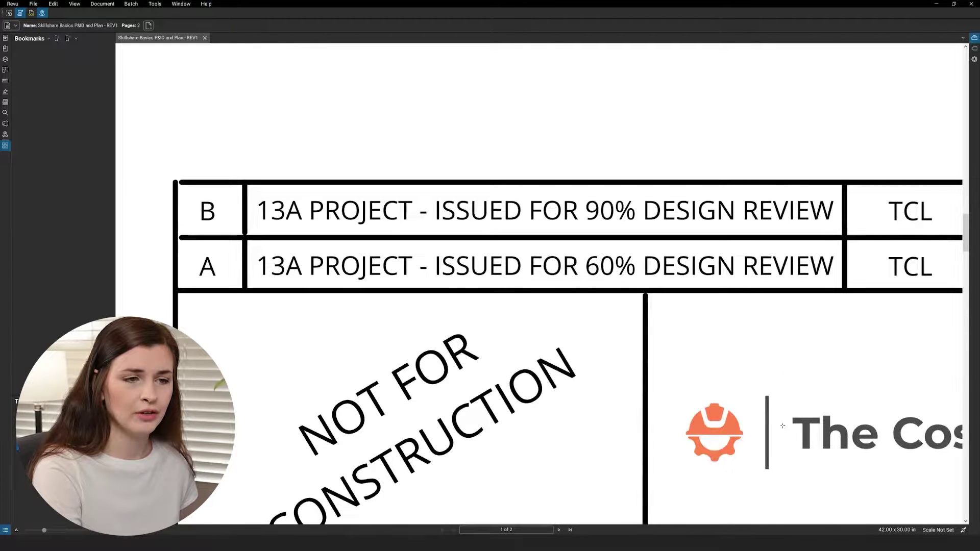
pyautogui.moveTo(779, 438)
pyautogui.mouseDown()
pyautogui.moveTo(627, 179)
pyautogui.moveTo(633, 189)
pyautogui.moveTo(564, 271)
pyautogui.moveTo(565, 179)
pyautogui.moveTo(501, 153)
pyautogui.mouseUp()
pyautogui.scroll(4, 672, 314)
pyautogui.scroll(1, 671, 313)
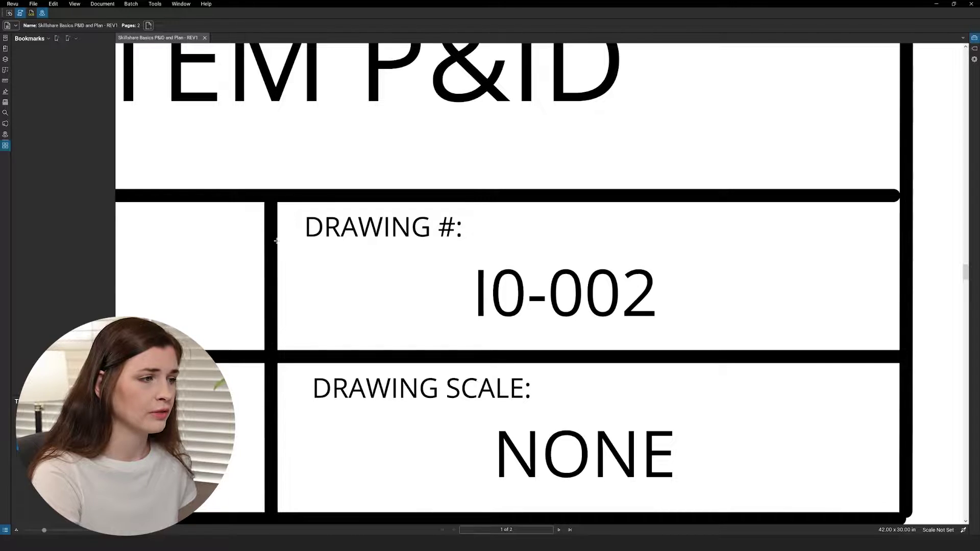
pyautogui.moveTo(282, 240); pyautogui.dragTo(900, 350)
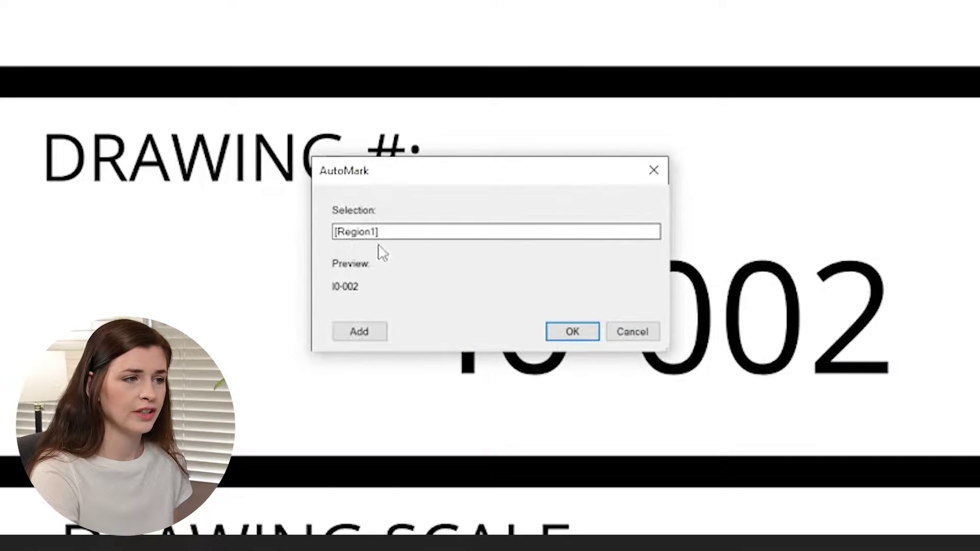
# Step: Append ' - ' after [Region1] in the AutoMark name pattern and add a second region
pyautogui.click(396, 231)
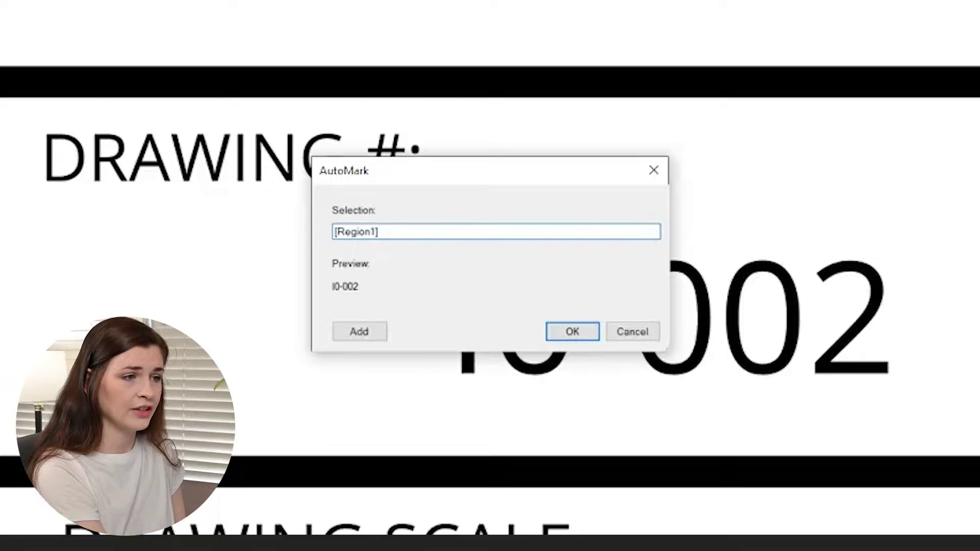
pyautogui.write('-')
pyautogui.press('Return')
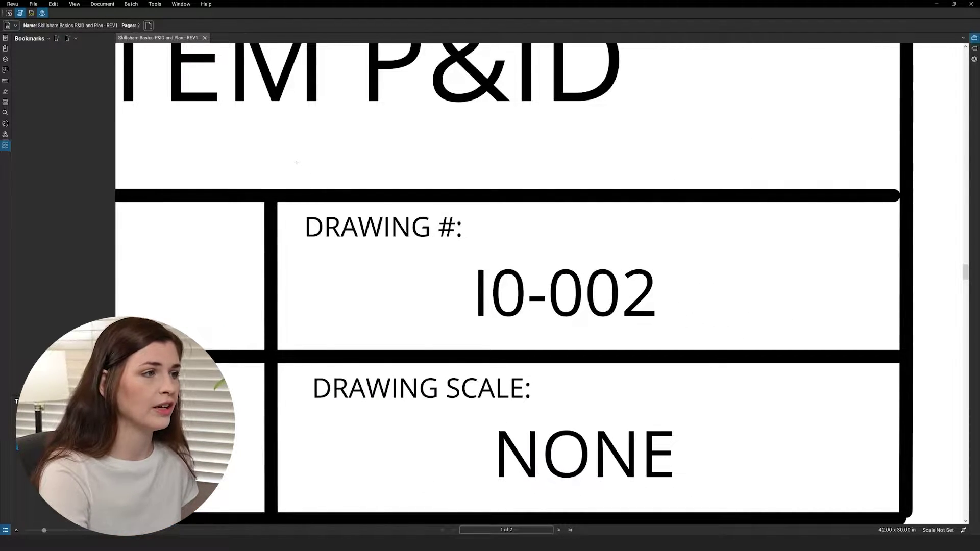
pyautogui.scroll(-3, 297, 162)
# Step: Mark the sheet title as the second region and generate bookmarks I0-002 and M0-001
pyautogui.scroll(2, 559, 262)
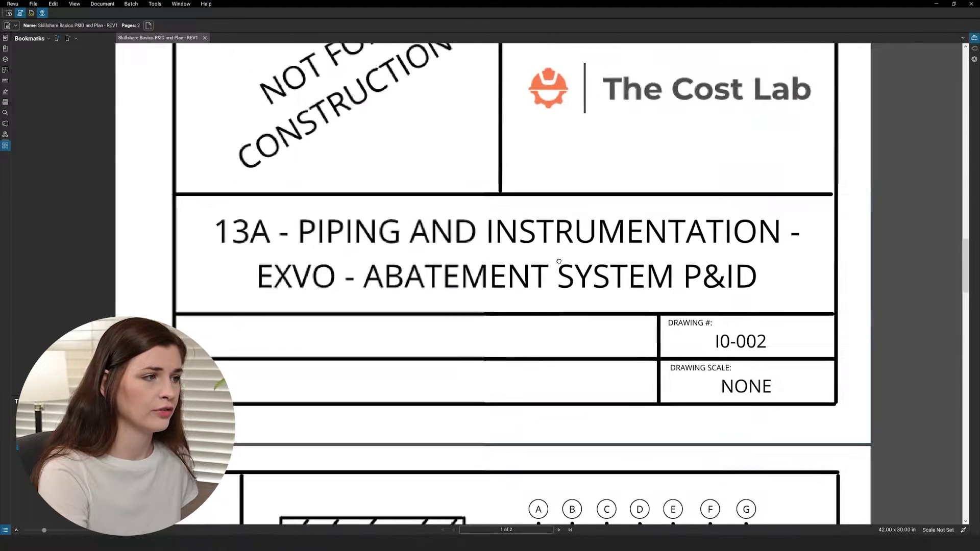
pyautogui.moveTo(179, 196); pyautogui.dragTo(836, 313)
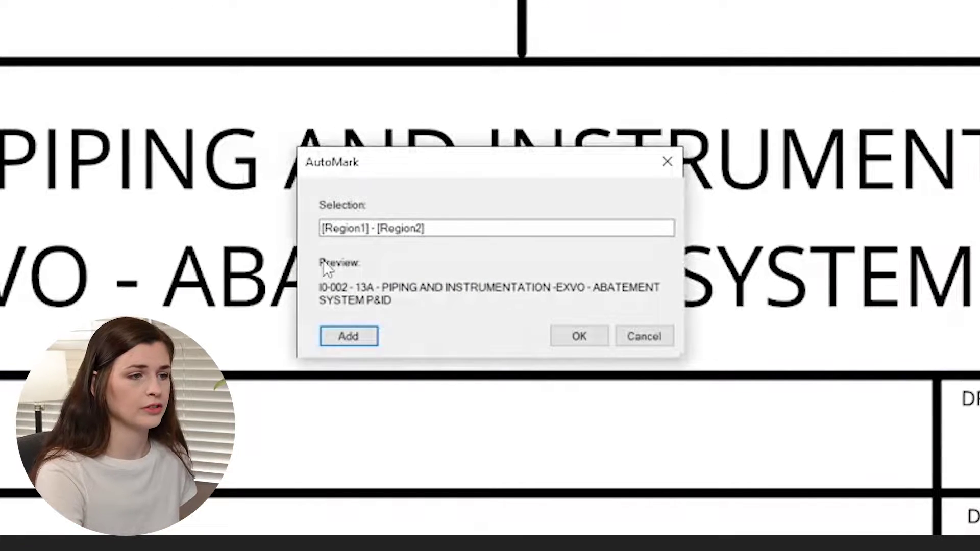
pyautogui.click(581, 337)
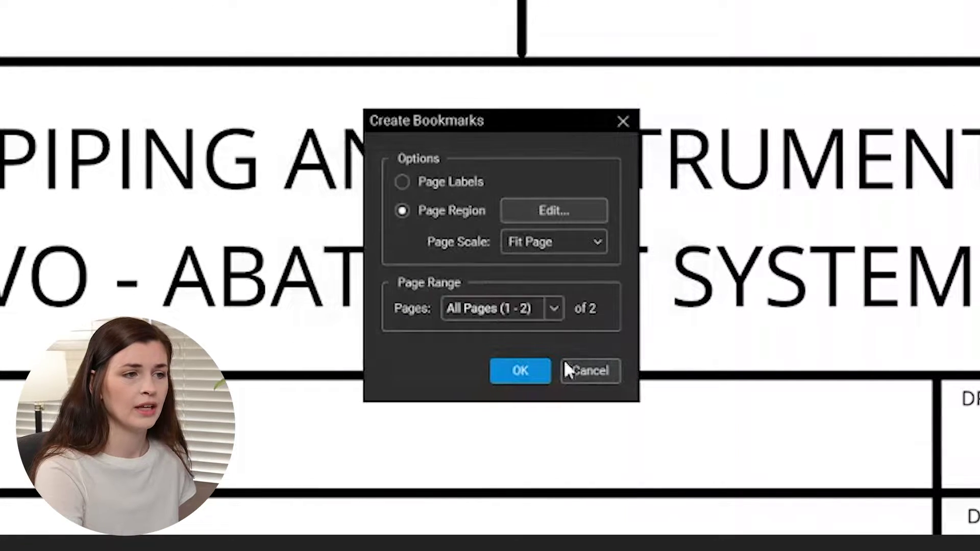
pyautogui.click(545, 370)
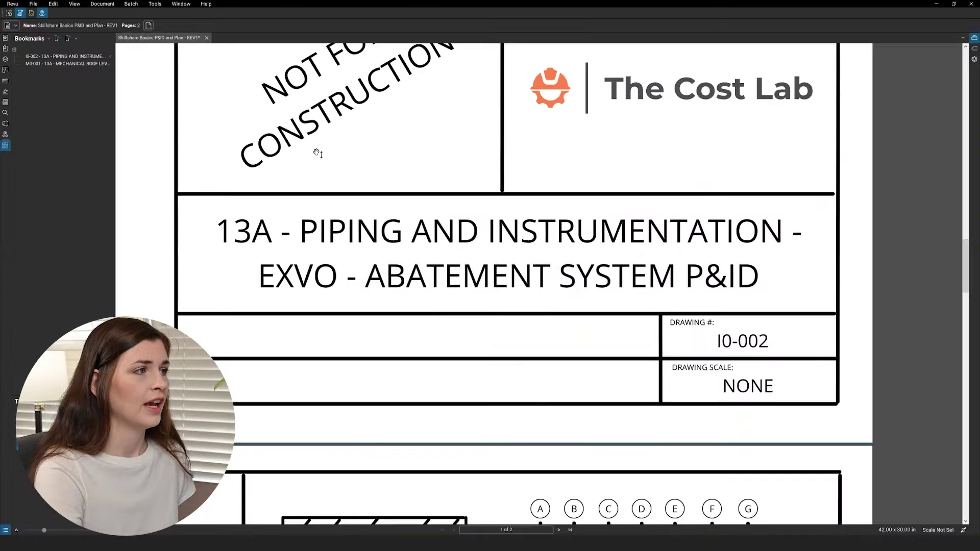
# Step: Widen the Bookmarks panel and test the I0-002 and M0-001 bookmarks by jumping between sheets
pyautogui.moveTo(115, 94); pyautogui.dragTo(202, 92)
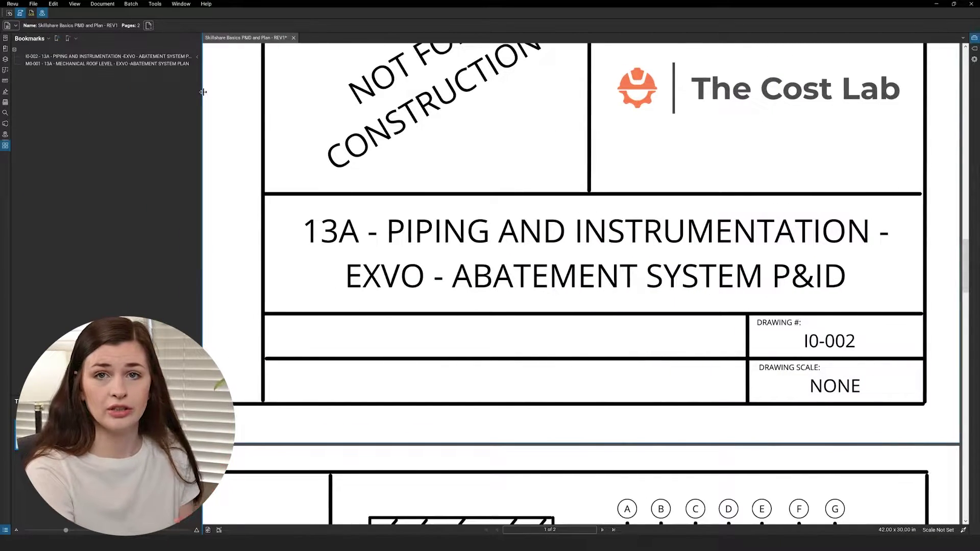
pyautogui.click(93, 57)
pyautogui.click(95, 64)
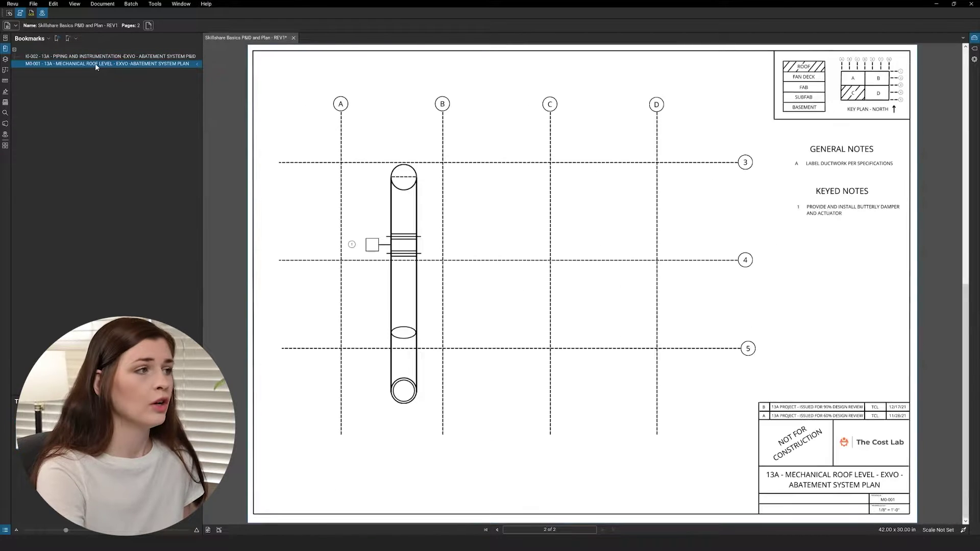
pyautogui.click(93, 57)
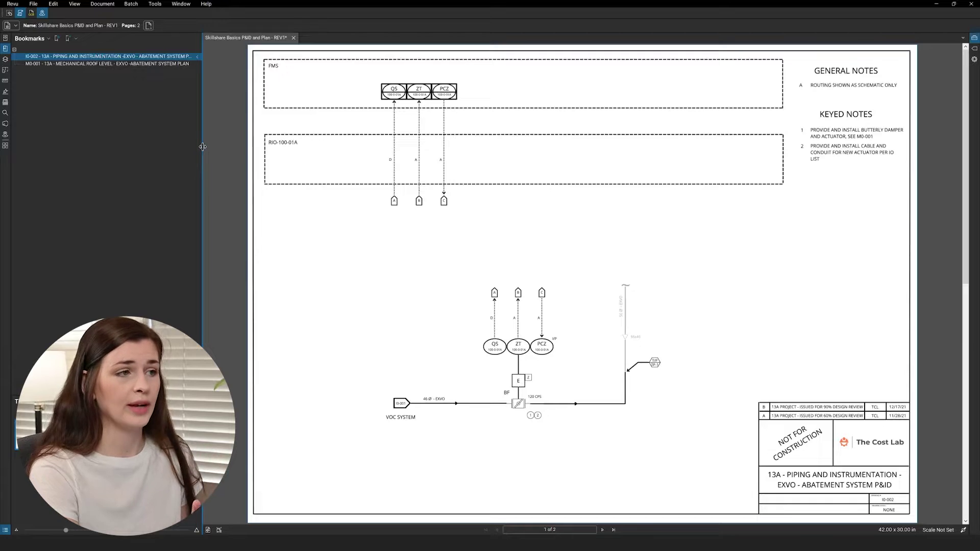
pyautogui.moveTo(202, 147); pyautogui.dragTo(179, 148)
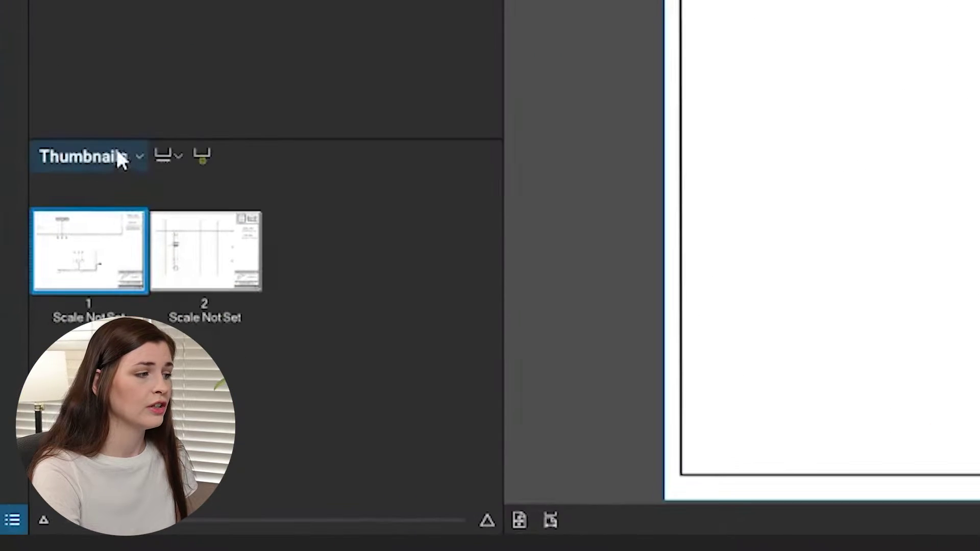
# Step: Create page labels from bookmarks for all pages, then show the M0-001 roof plan page
pyautogui.moveTo(123, 140); pyautogui.dragTo(136, 7)
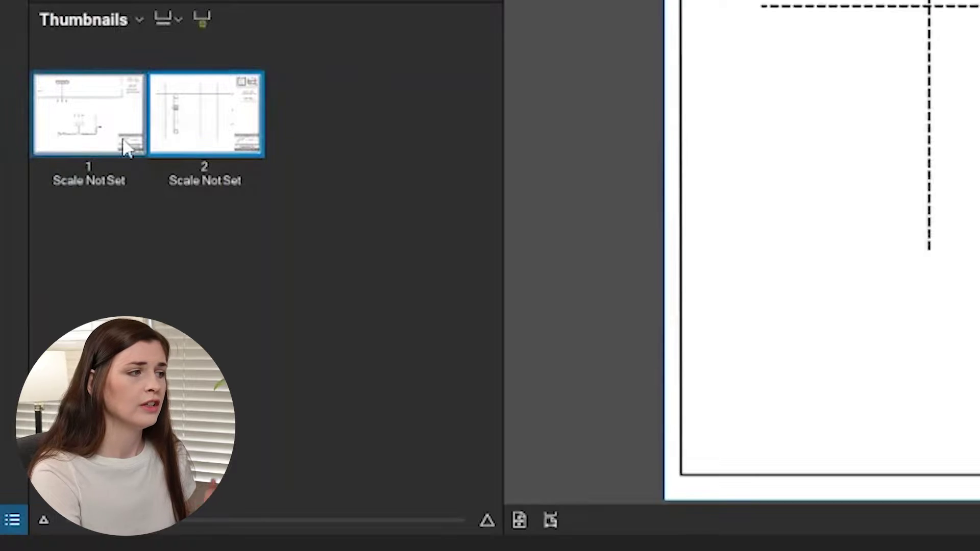
pyautogui.click(201, 19)
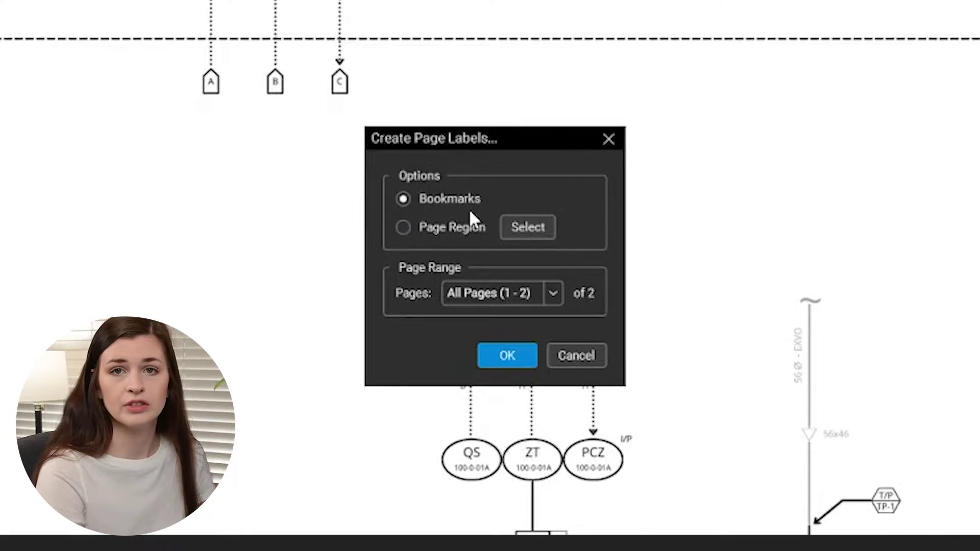
pyautogui.click(520, 361)
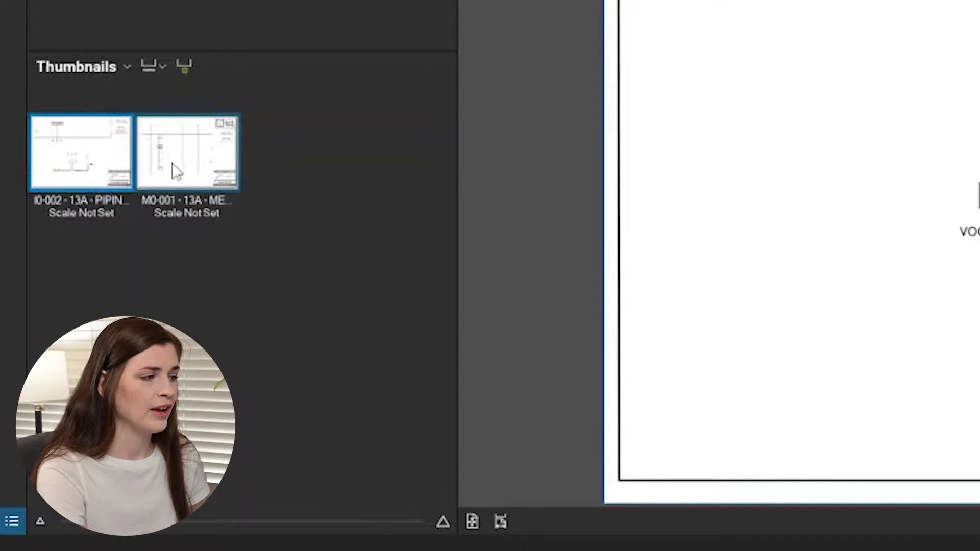
pyautogui.click(143, 164)
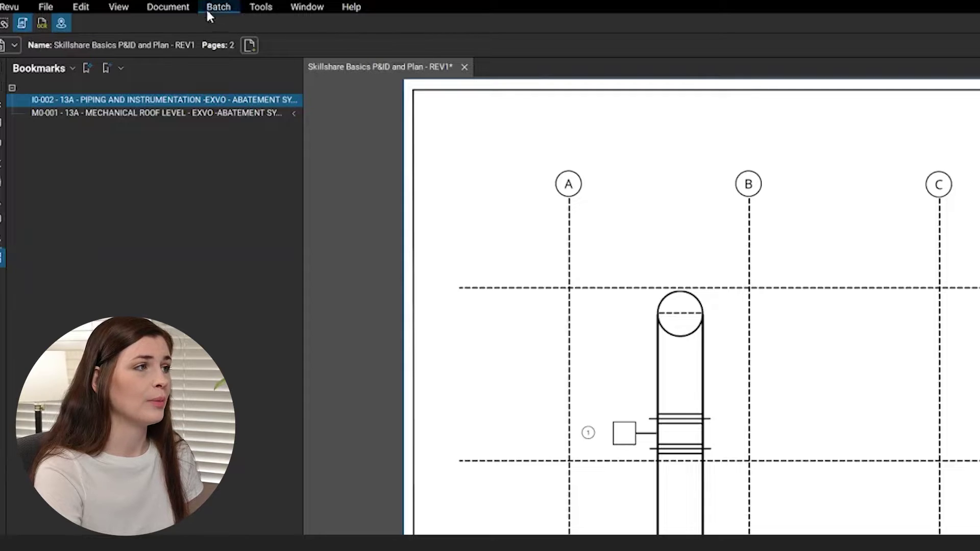
# Step: Start a new Batch Link job with the open P&ID and Plan set added, then continue
pyautogui.click(219, 8)
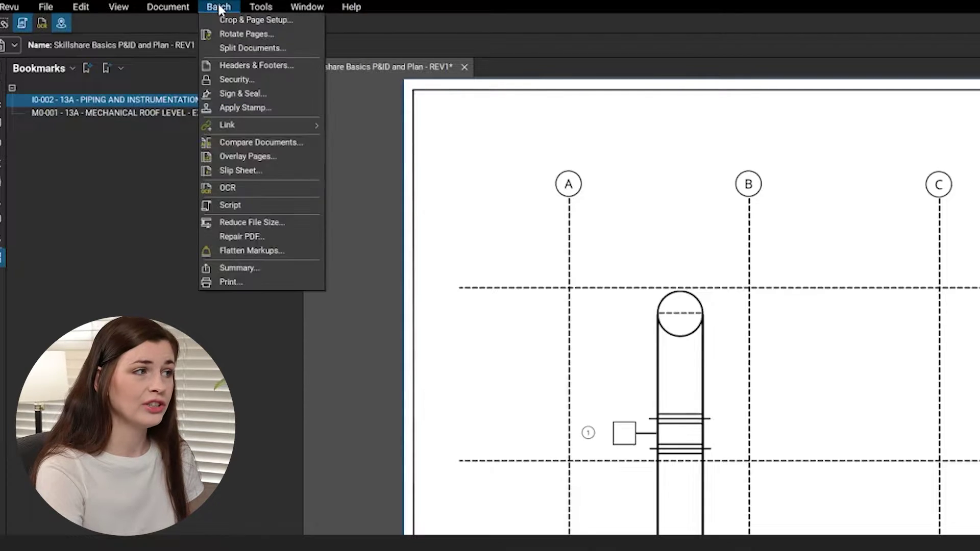
pyautogui.moveTo(254, 128)
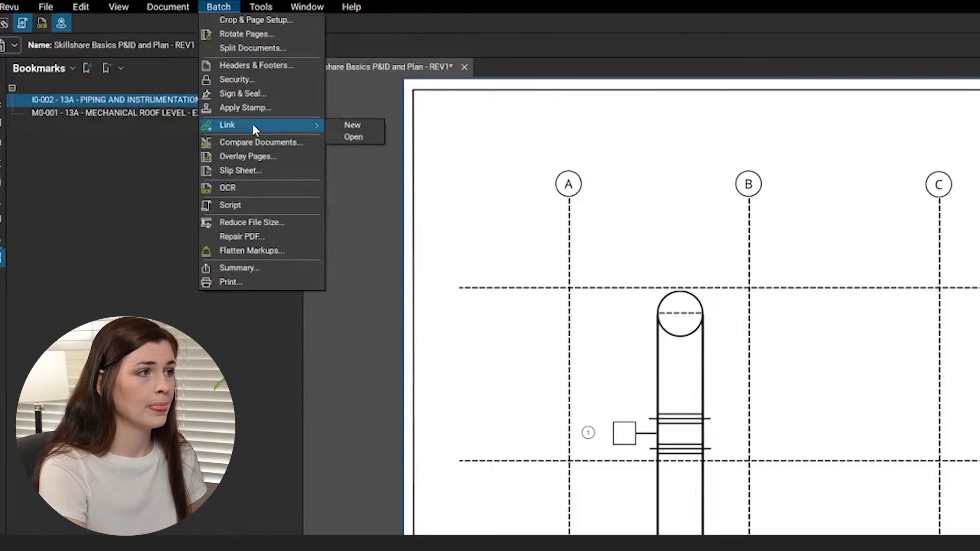
pyautogui.click(374, 128)
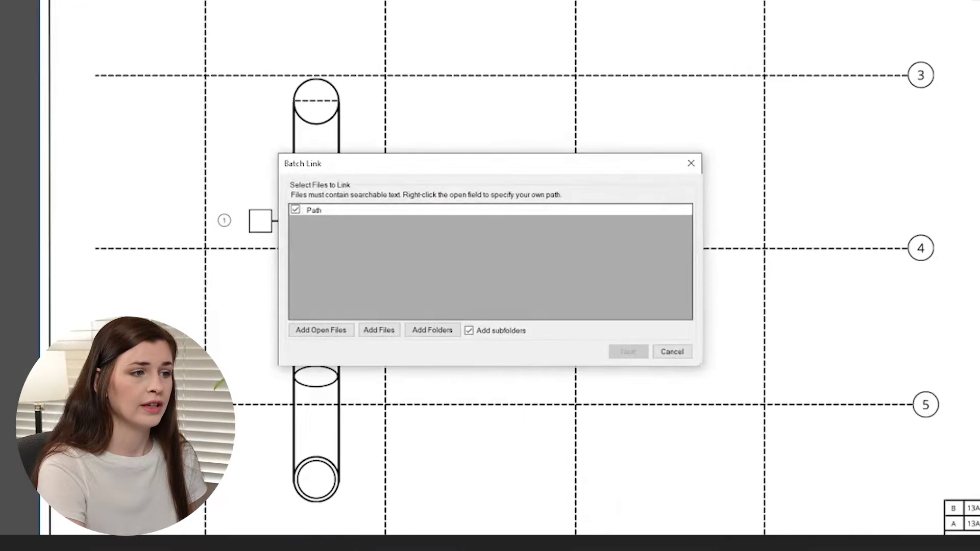
pyautogui.click(318, 331)
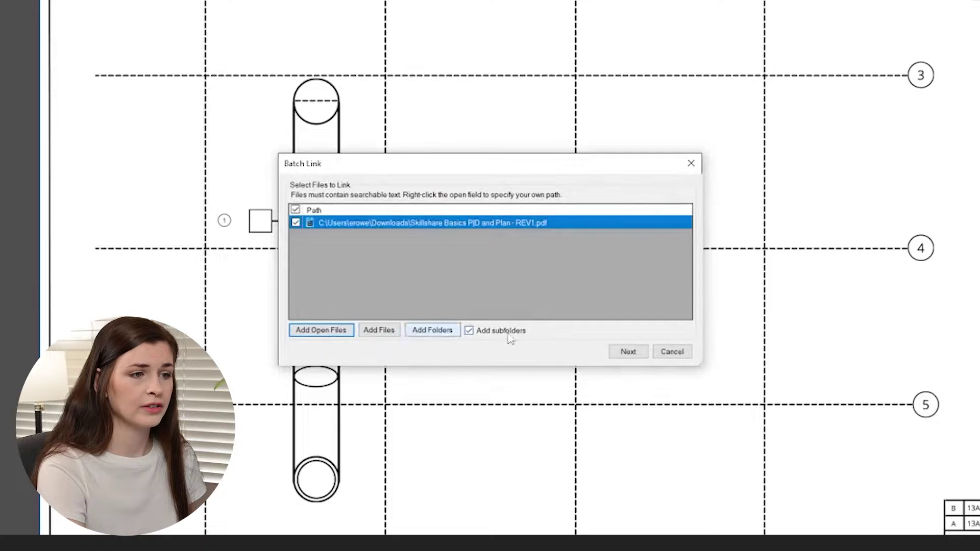
pyautogui.click(628, 352)
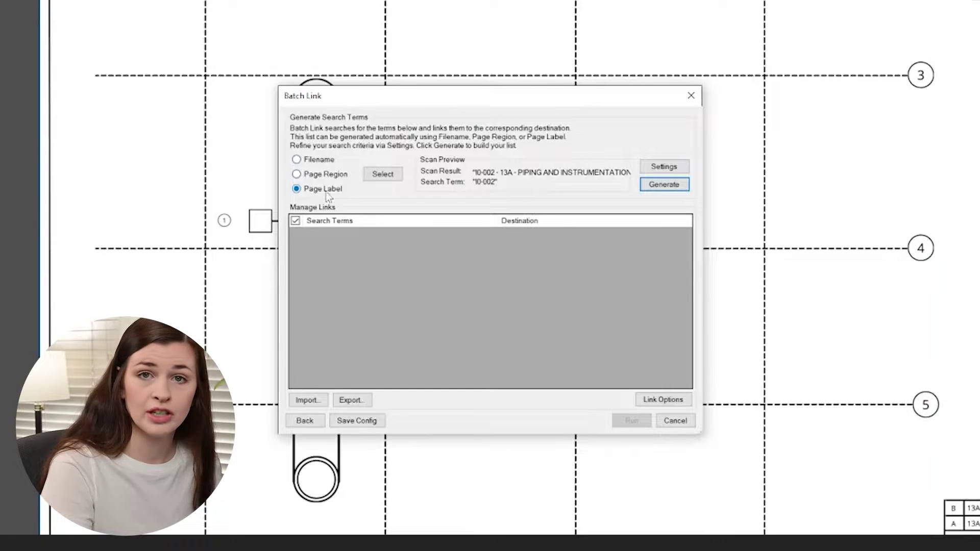
# Step: Set the search term Filter Character to Space so terms stop at the first space
pyautogui.click(664, 166)
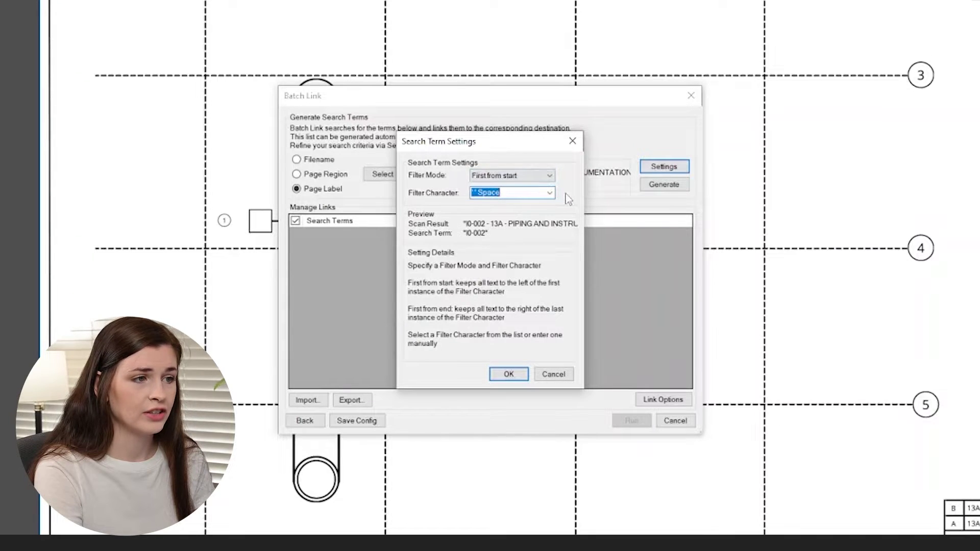
pyautogui.click(550, 193)
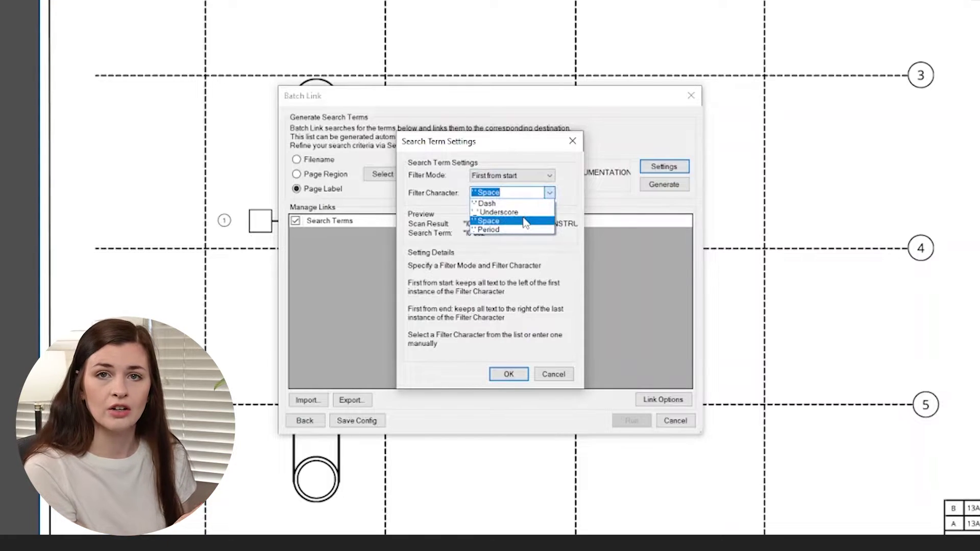
pyautogui.click(524, 222)
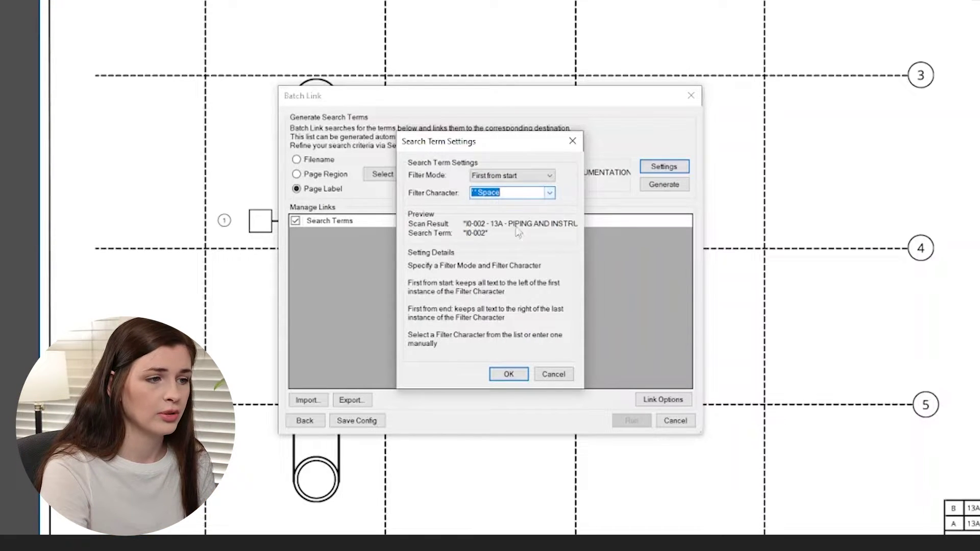
pyautogui.click(508, 373)
# Step: Review the link options, generate the I0-002 and M0-001 search terms, and run the batch link
pyautogui.click(669, 404)
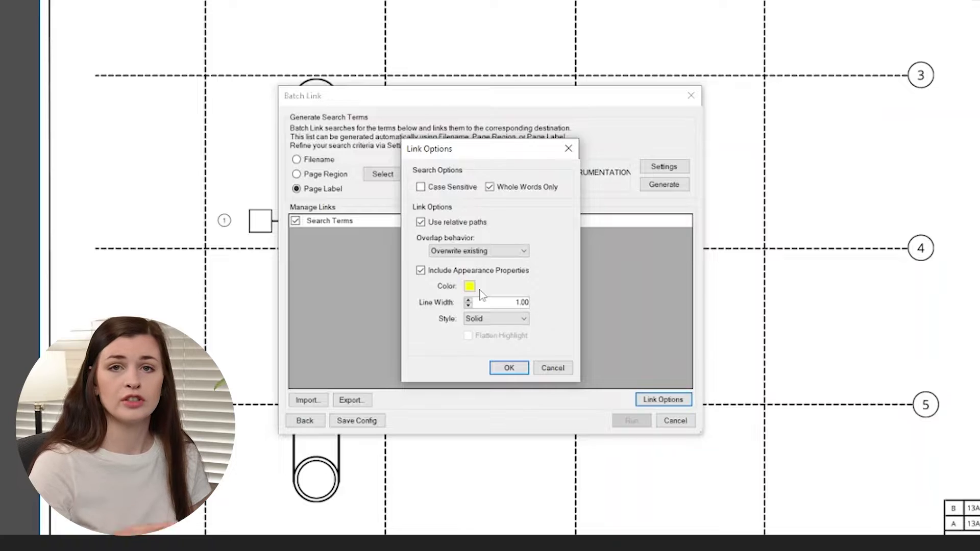
pyautogui.click(512, 365)
pyautogui.click(650, 402)
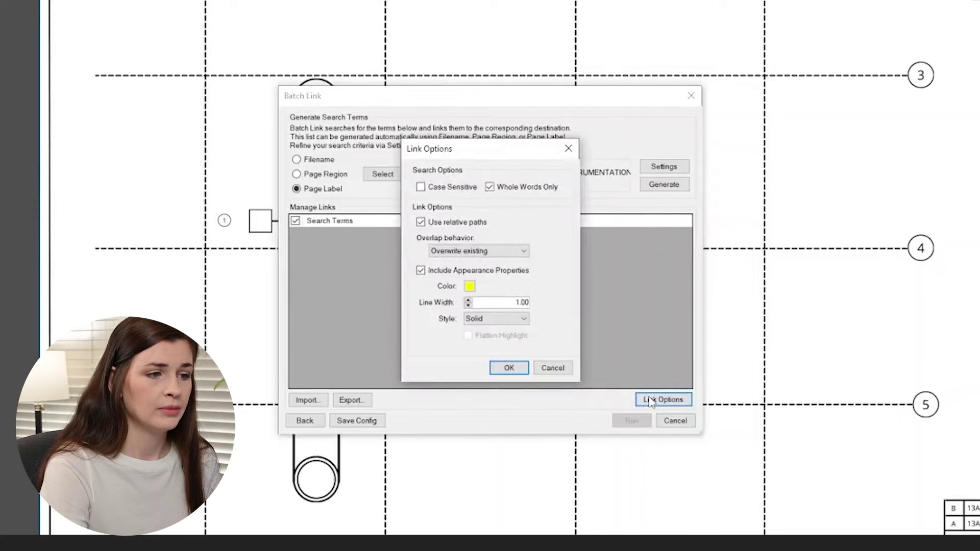
pyautogui.click(561, 369)
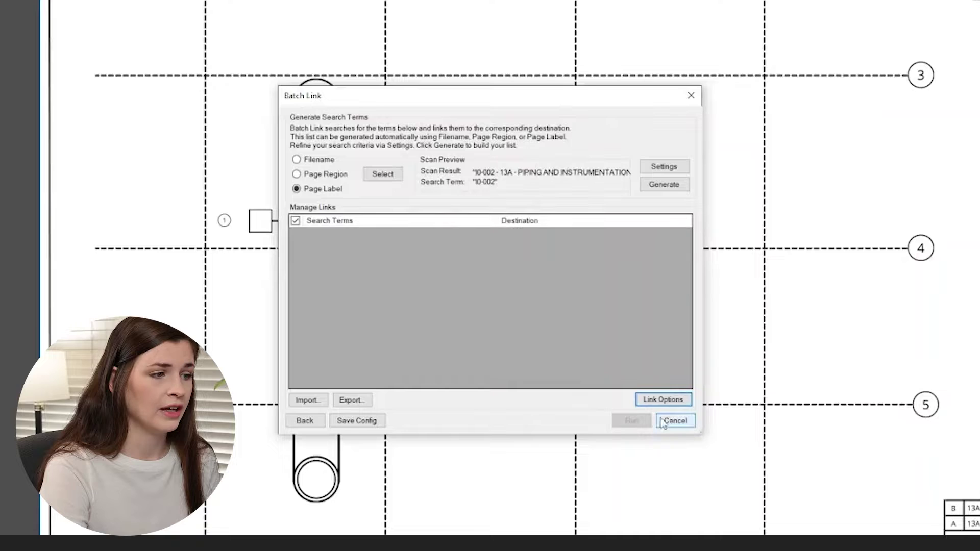
pyautogui.click(659, 186)
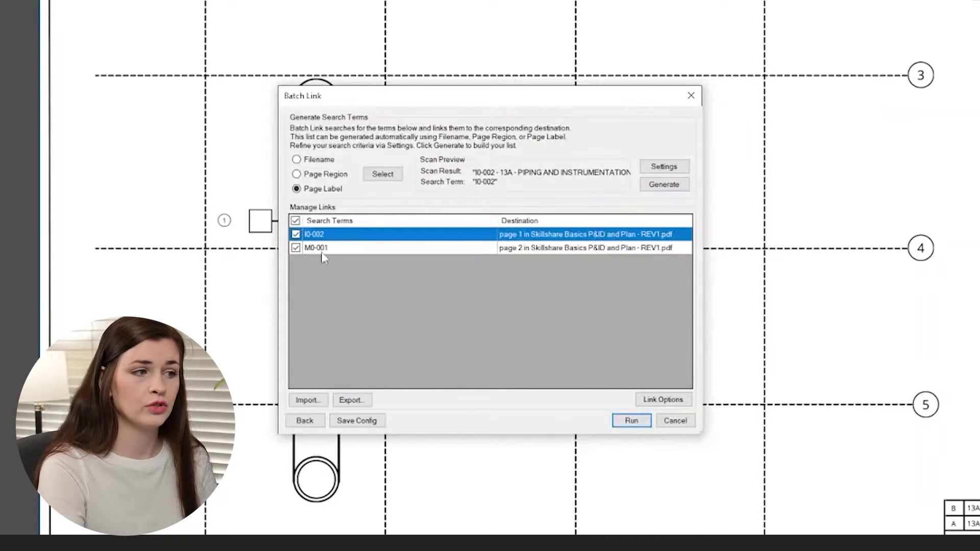
pyautogui.click(335, 247)
pyautogui.click(337, 238)
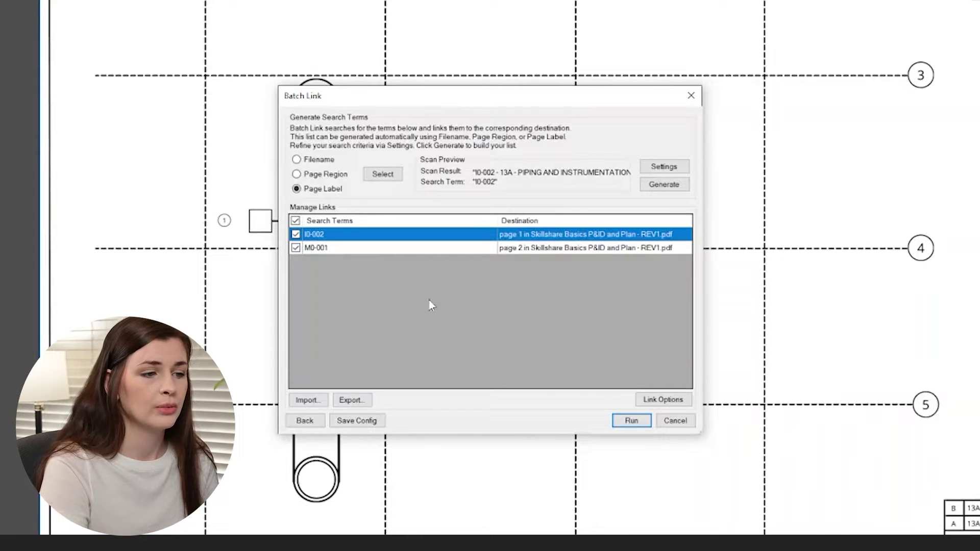
pyautogui.click(624, 422)
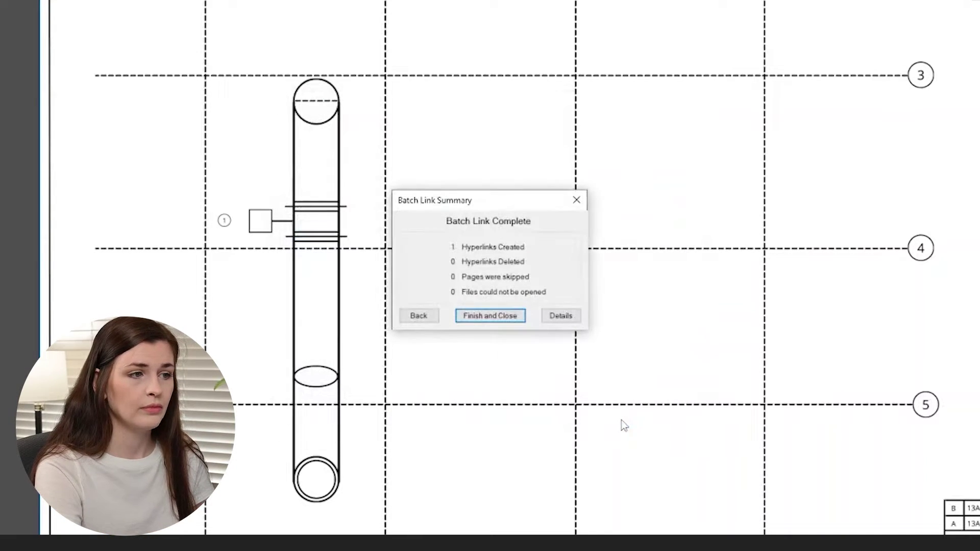
# Step: Close the batch summary, zoom into Keyed Notes, and follow the M0-001 link to the roof plan
pyautogui.click(495, 316)
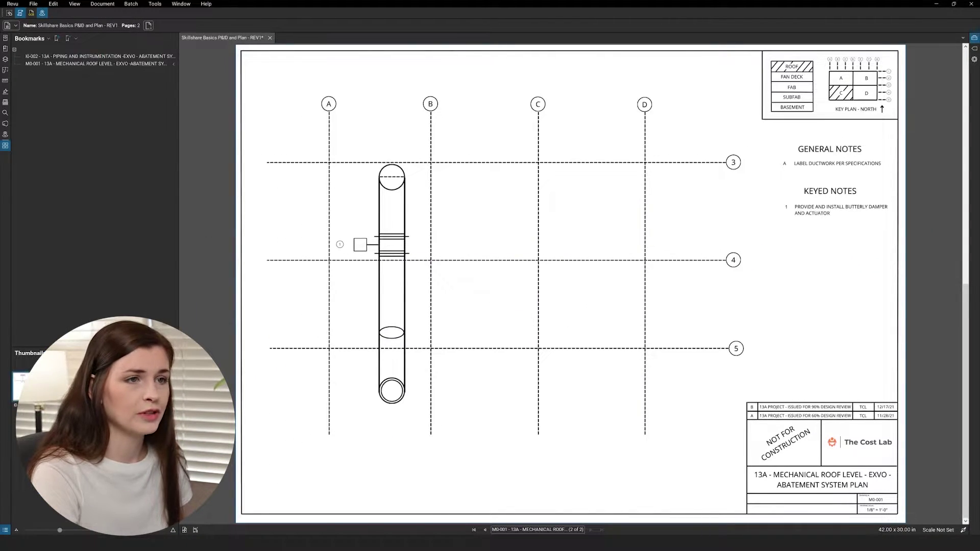
pyautogui.scroll(2, 525, 308)
pyautogui.scroll(4, 794, 152)
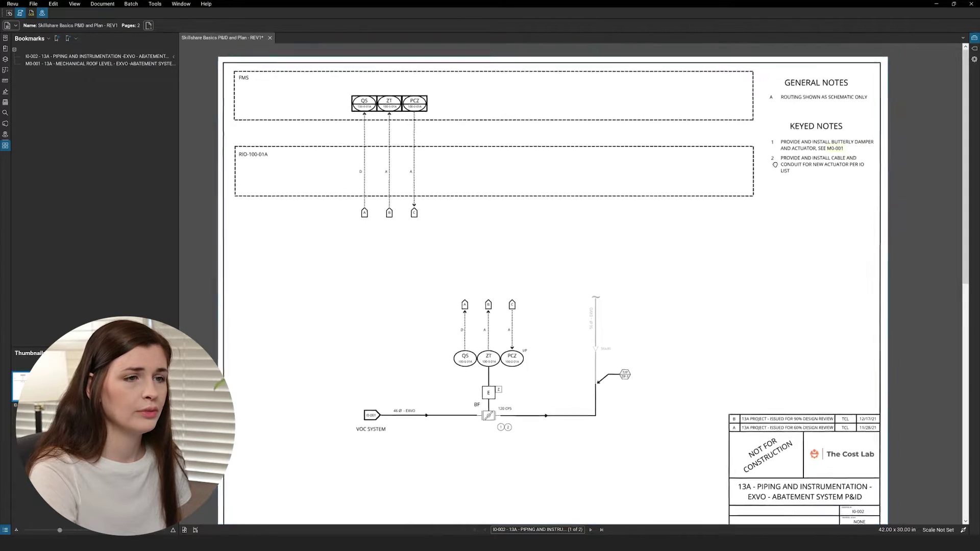
pyautogui.scroll(3, 691, 220)
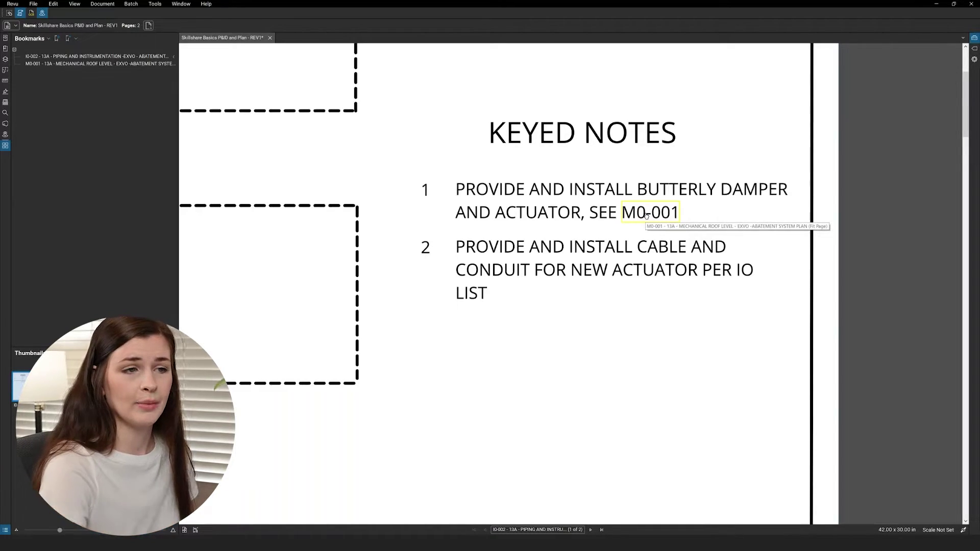
pyautogui.click(646, 214)
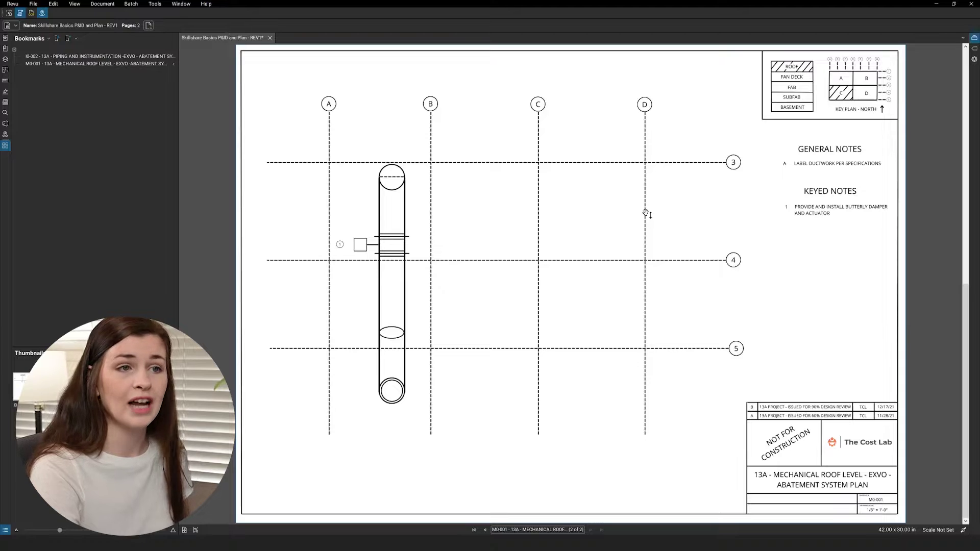
# Step: Return to the P&ID sheet on page 1 and open the Tool Chest
pyautogui.scroll(-5, 664, 194)
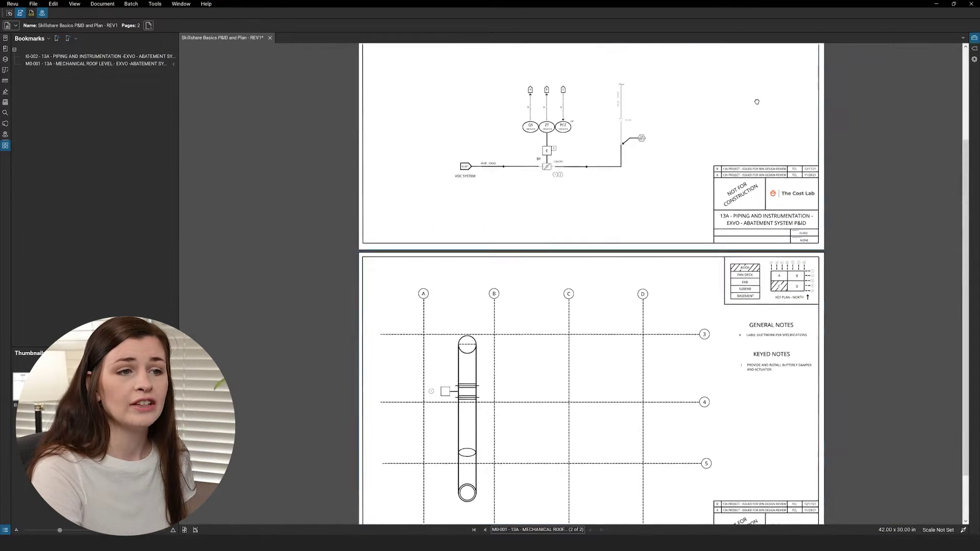
pyautogui.scroll(5, 749, 222)
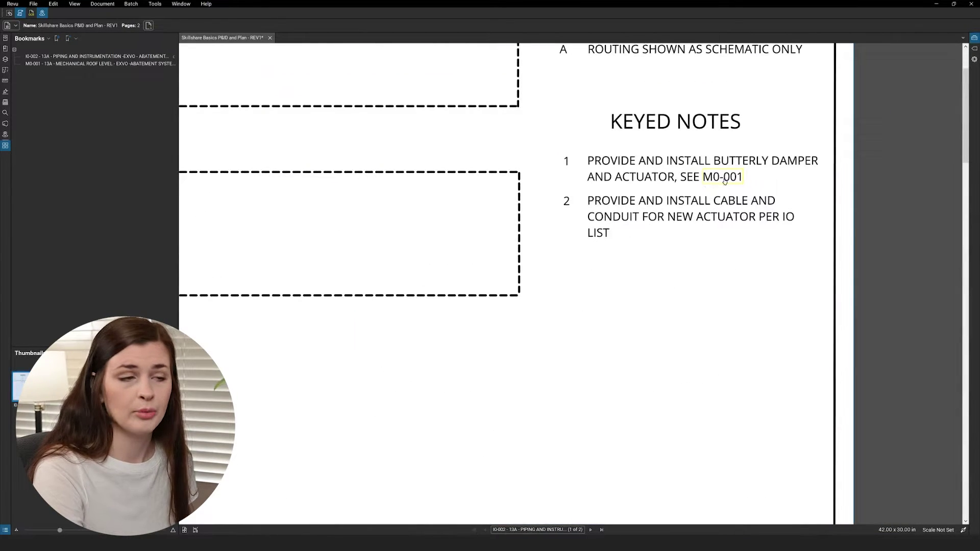
pyautogui.scroll(-5, 725, 181)
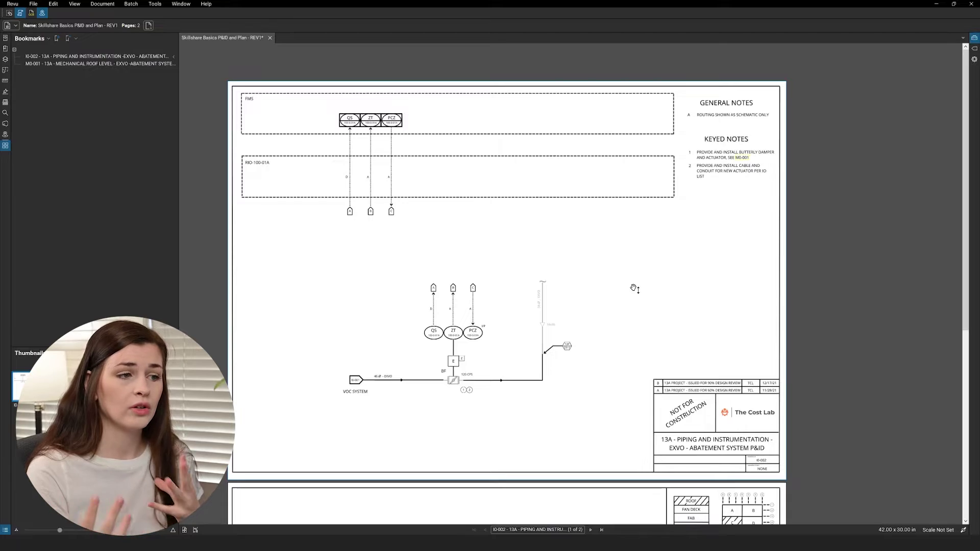
pyautogui.scroll(5, 454, 361)
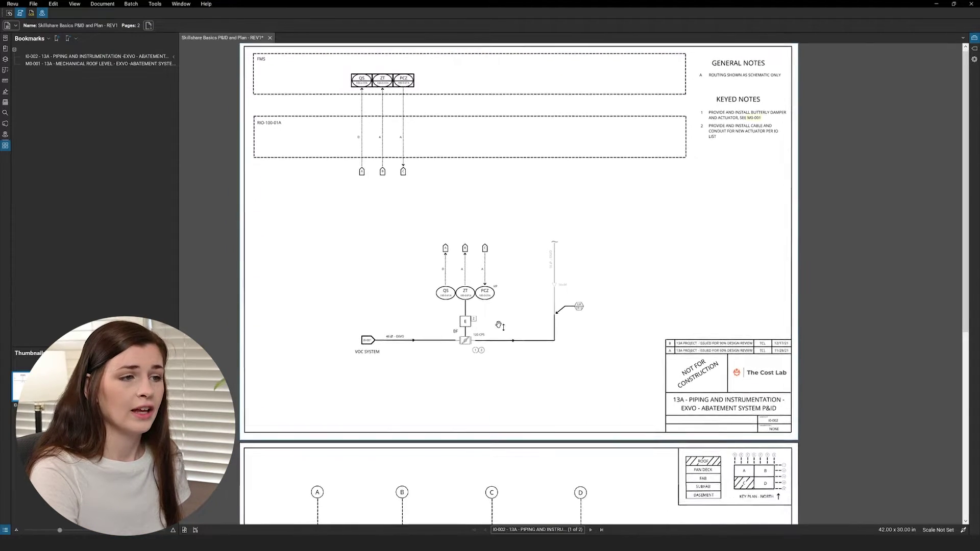
pyautogui.moveTo(464, 321); pyautogui.dragTo(512, 331)
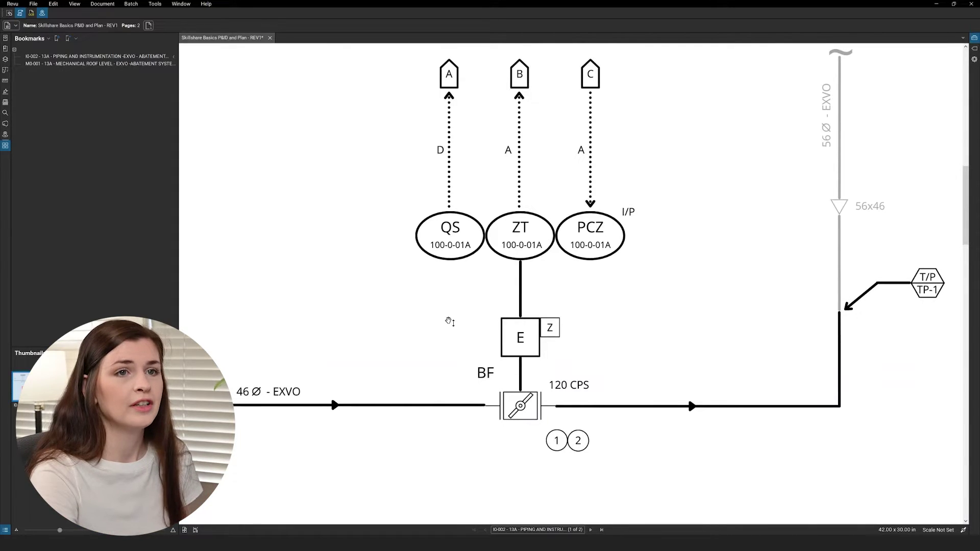
pyautogui.click(974, 38)
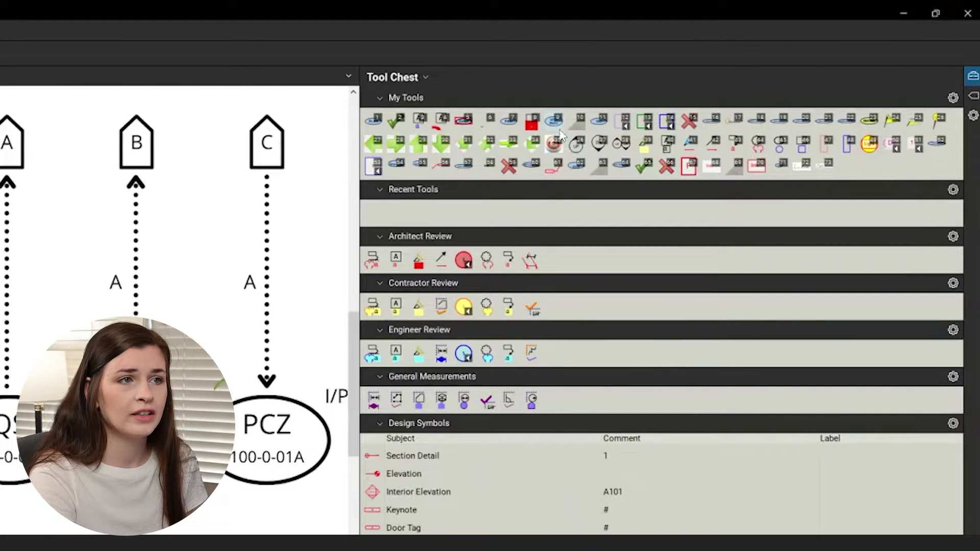
# Step: Place the PLAN callout left of the BF damper's actuator box
pyautogui.click(973, 76)
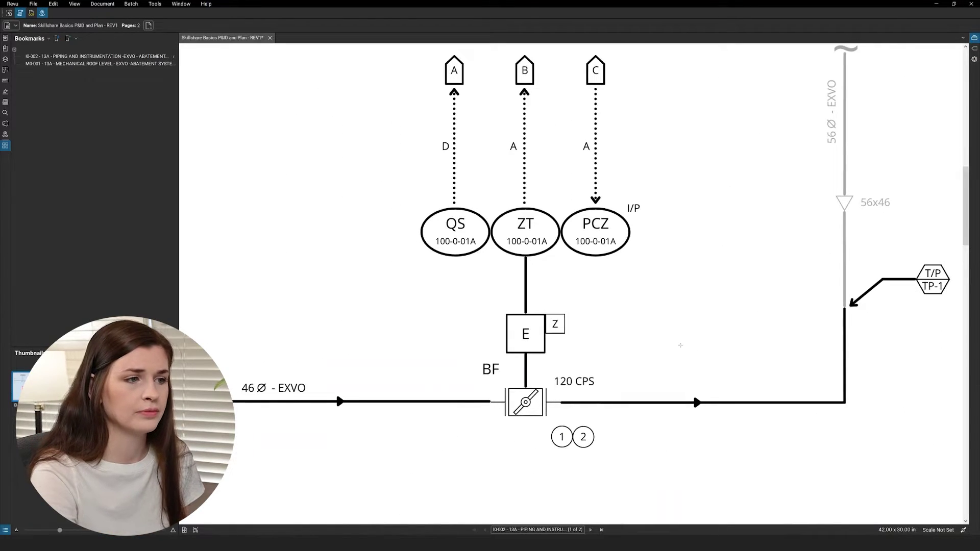
pyautogui.click(427, 317)
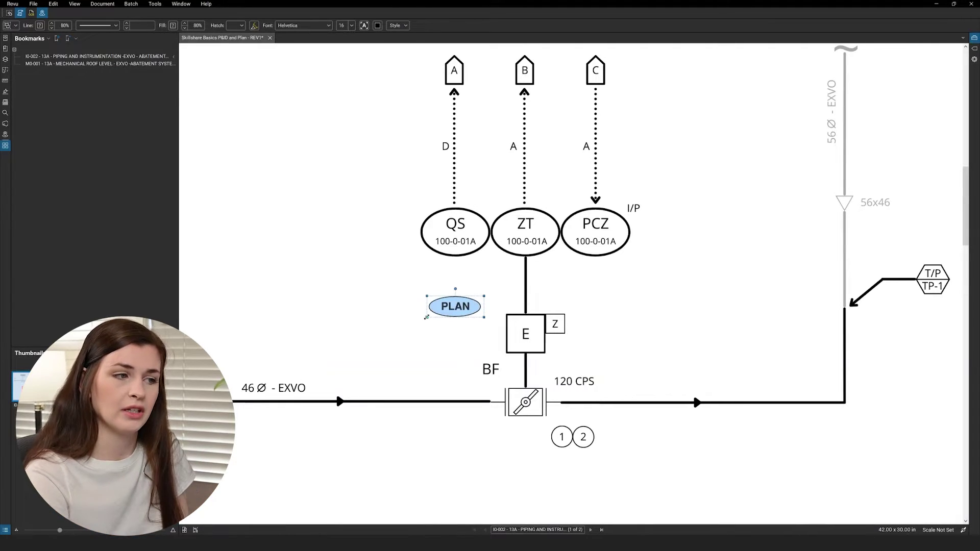
pyautogui.press('Escape')
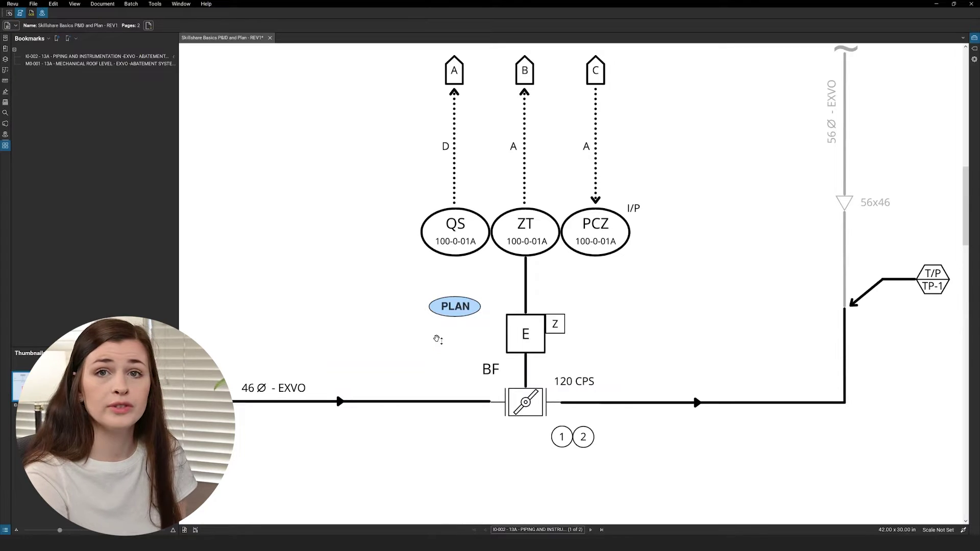
# Step: Draw a link around PLAN targeting a snapshot of the damper detail on the plan sheet
pyautogui.press('j')
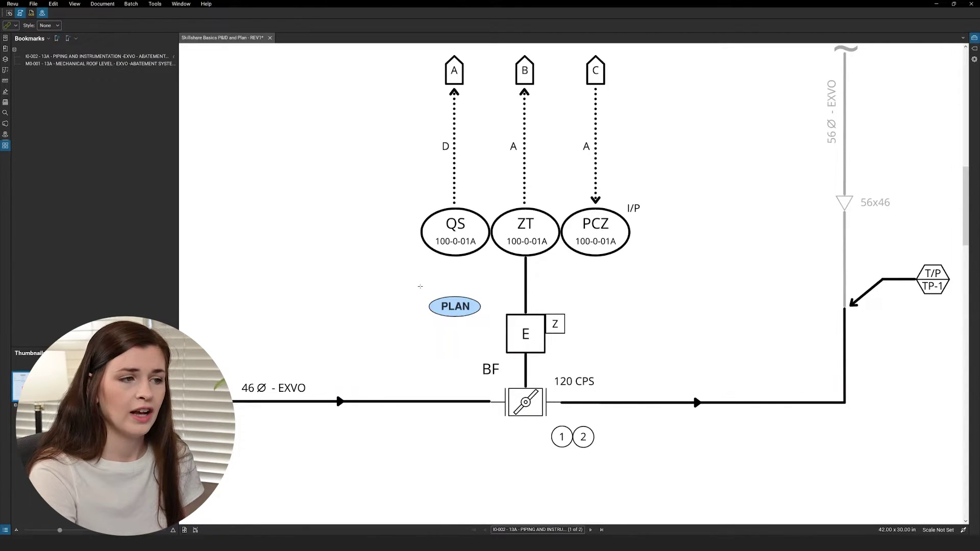
pyautogui.moveTo(420, 286); pyautogui.dragTo(491, 325)
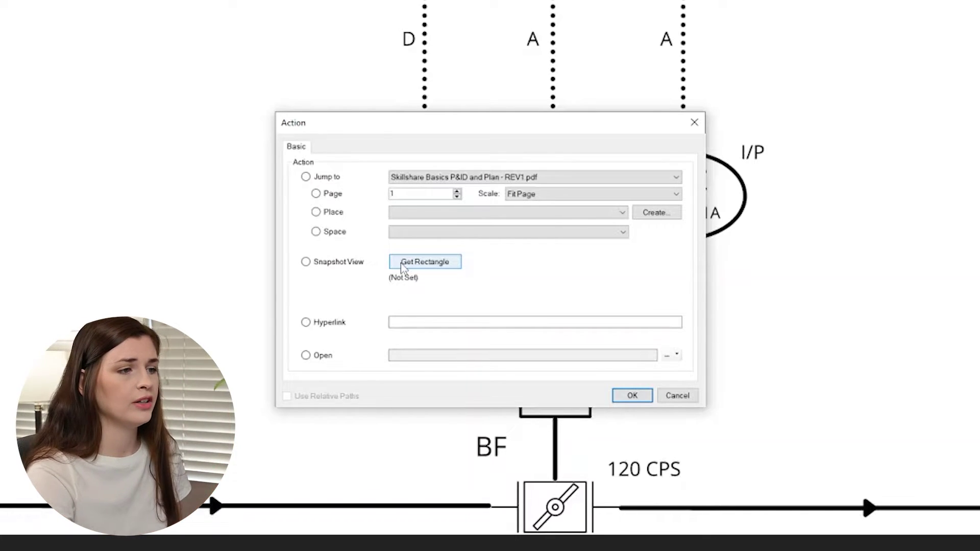
pyautogui.click(402, 266)
pyautogui.scroll(-5, 488, 292)
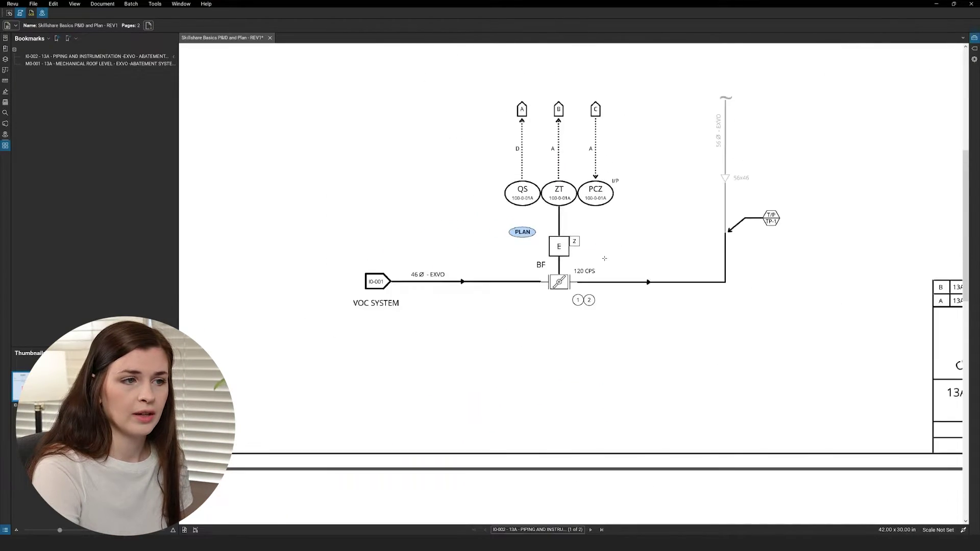
pyautogui.scroll(2, 581, 330)
pyautogui.scroll(-3, 580, 330)
pyautogui.scroll(5, 393, 212)
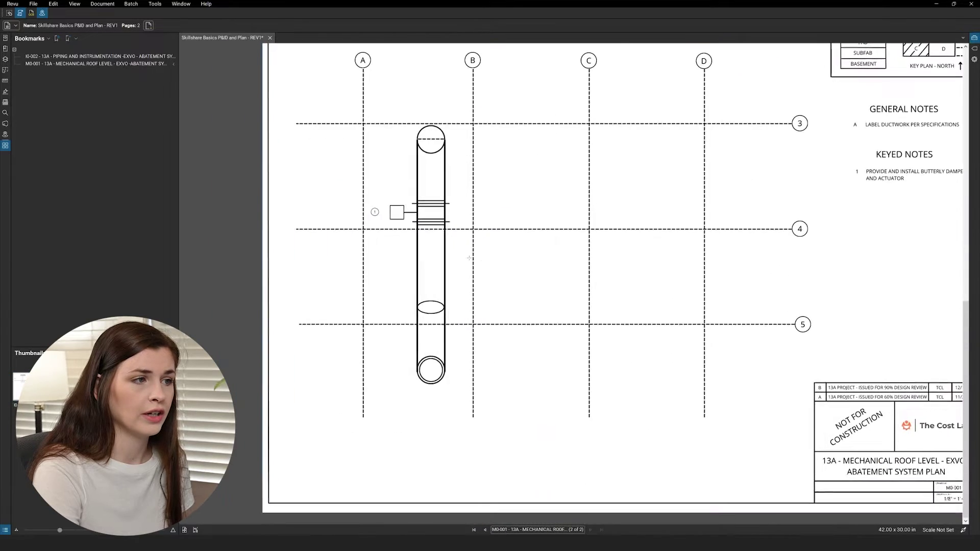
pyautogui.scroll(-2, 389, 212)
pyautogui.moveTo(284, 154)
pyautogui.mouseDown()
pyautogui.moveTo(497, 227)
pyautogui.moveTo(636, 306)
pyautogui.mouseUp()
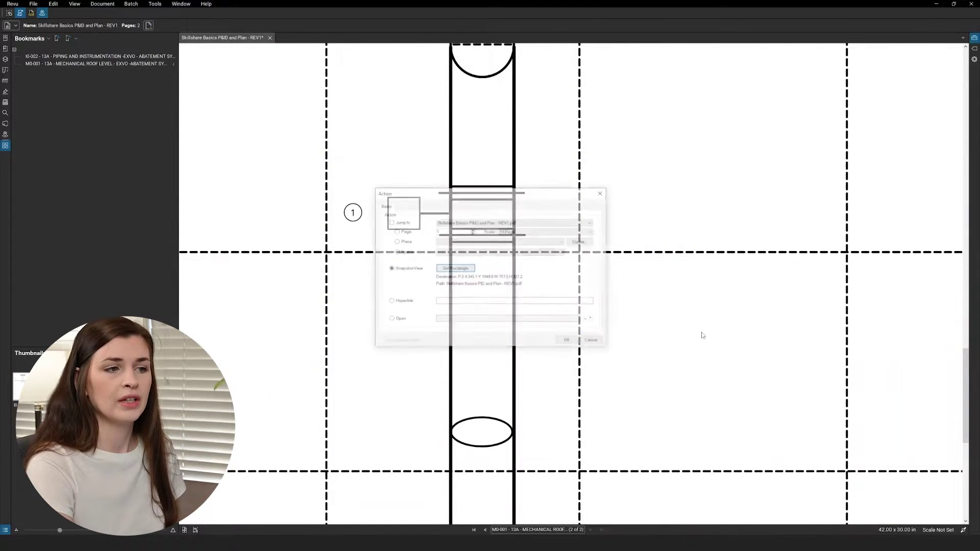
pyautogui.click(568, 342)
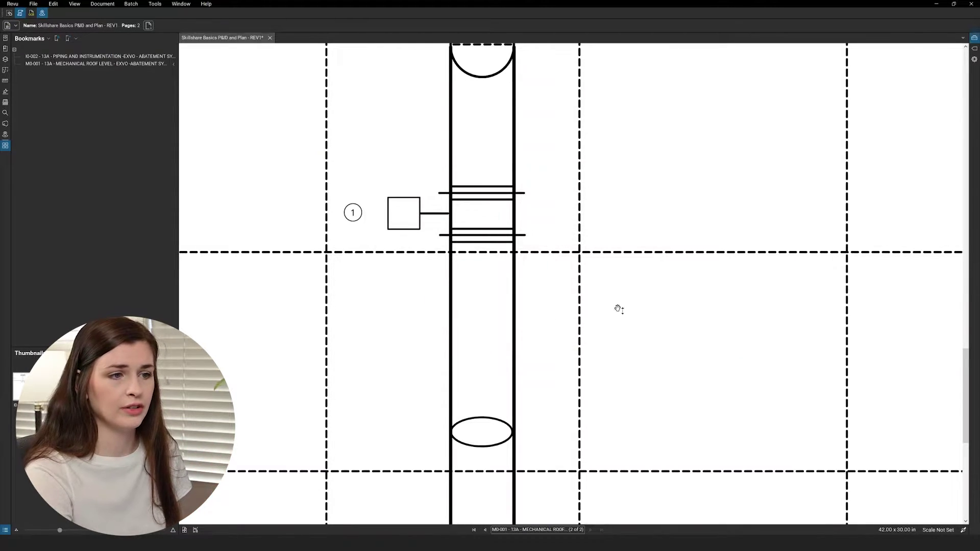
# Step: Test the PLAN link, confirming it jumps to the M0-001 roof plan sheet
pyautogui.scroll(2, 613, 314)
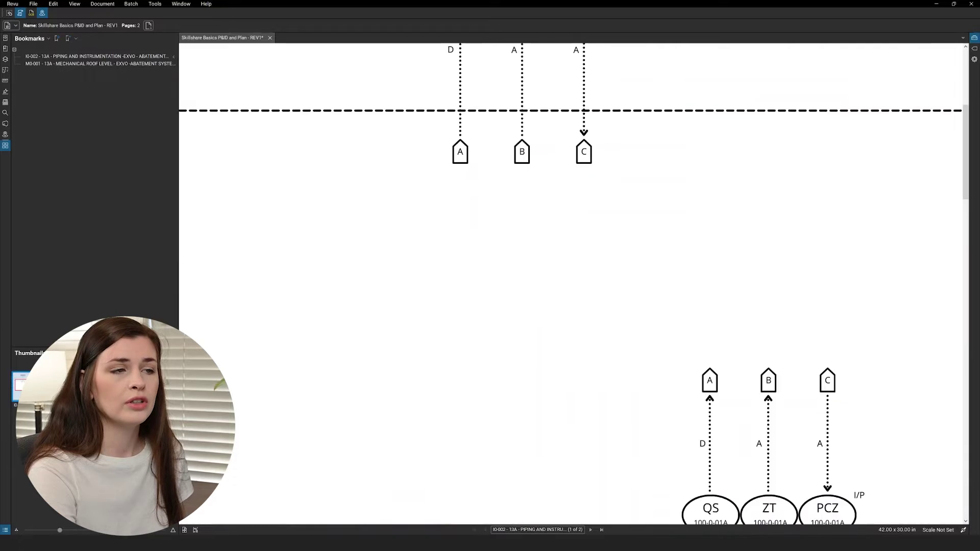
pyautogui.scroll(-4, 572, 266)
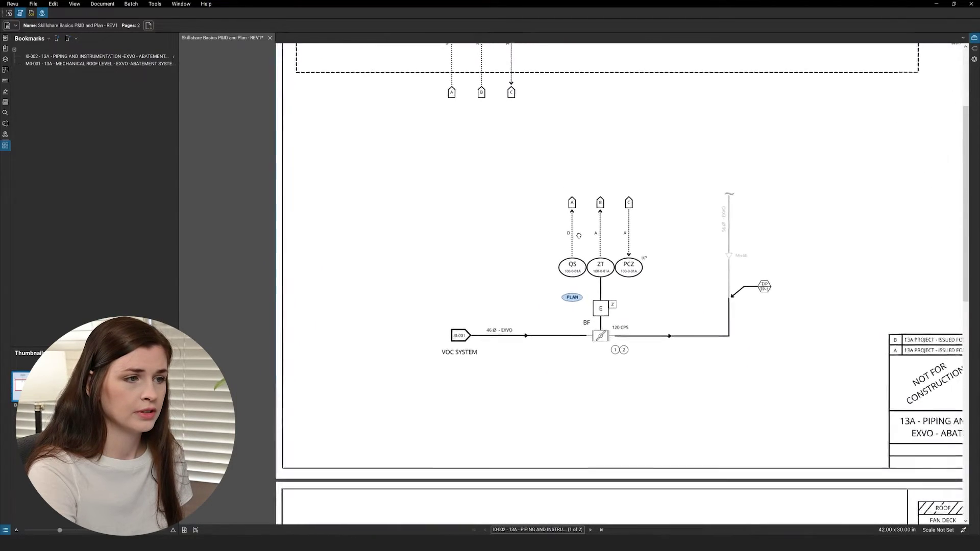
pyautogui.scroll(2, 469, 200)
pyautogui.scroll(5, 469, 200)
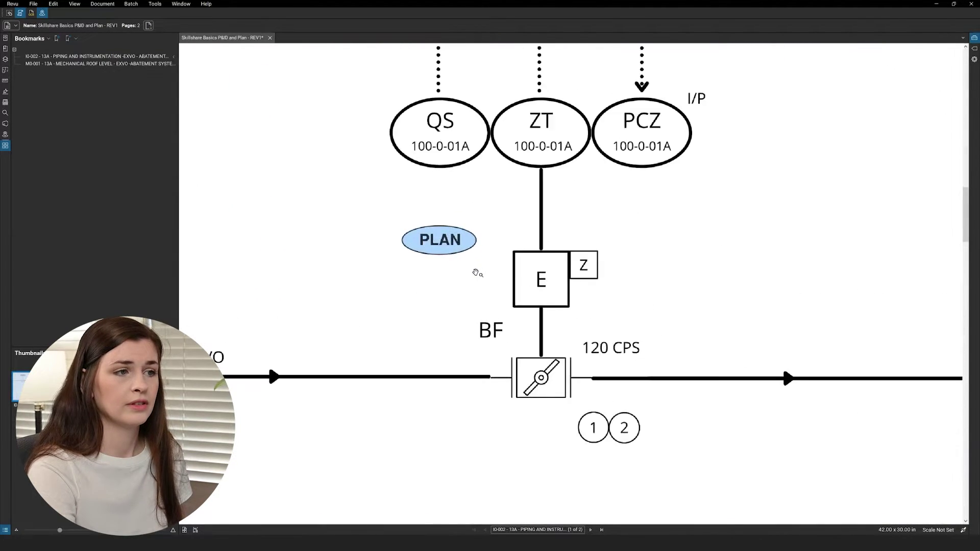
pyautogui.click(435, 243)
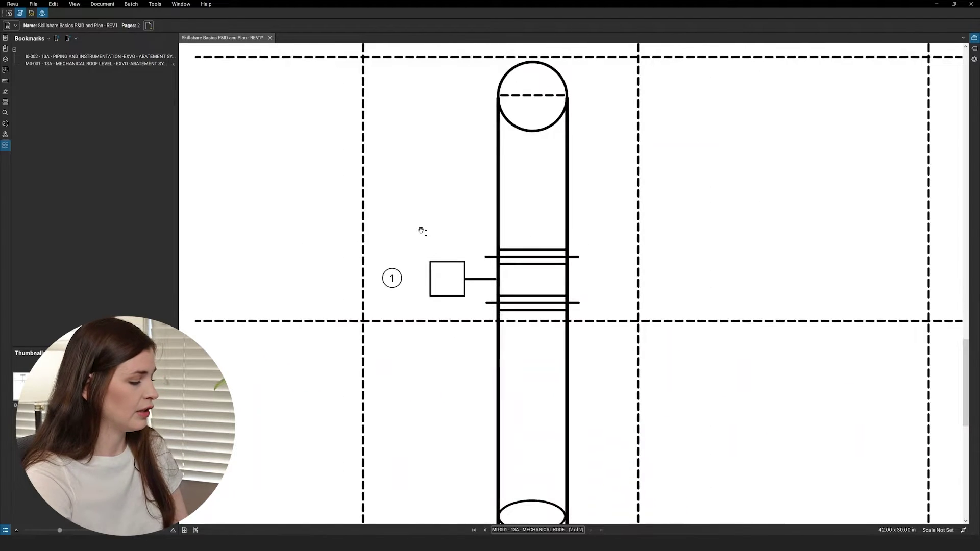
# Step: Paste a copy of the PLAN callout above the square detail and retitle it P&ID
pyautogui.hotkey('ctrl', 'v')
pyautogui.moveTo(378, 189); pyautogui.dragTo(407, 215)
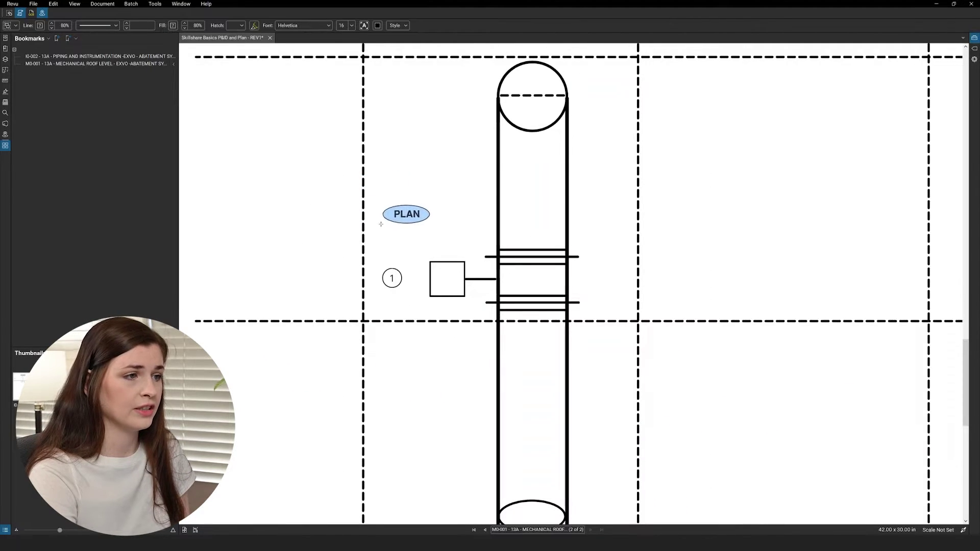
pyautogui.doubleClick(409, 217)
pyautogui.write('P&ID')
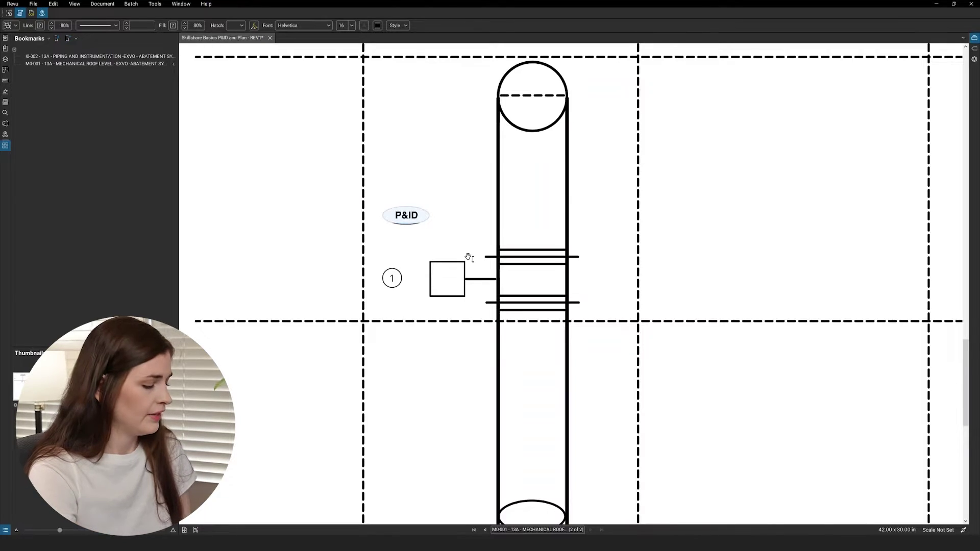
pyautogui.press('Escape')
pyautogui.click(463, 258)
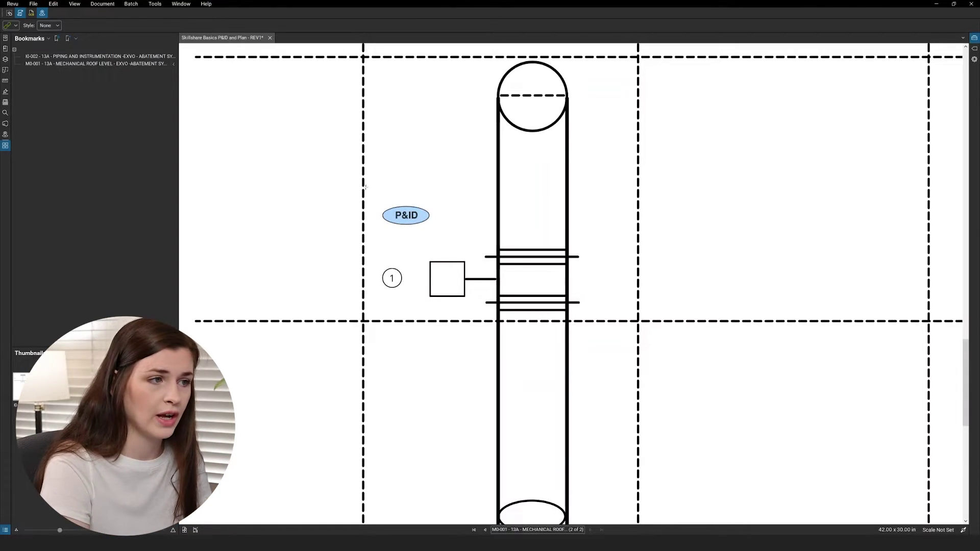
# Step: Link the P&ID callout to a snapshot view framing the P&ID diagram on page 1
pyautogui.moveTo(374, 201); pyautogui.dragTo(446, 233)
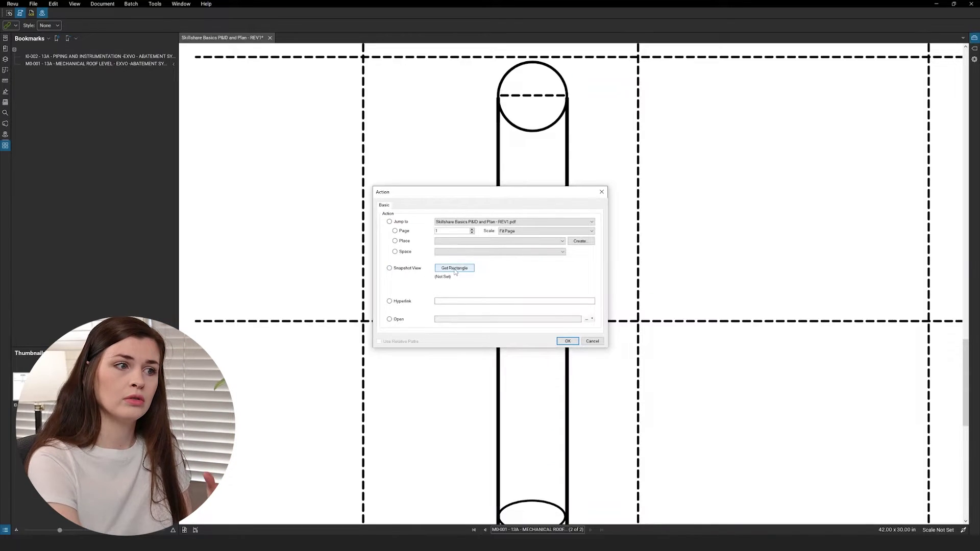
pyautogui.click(455, 269)
pyautogui.scroll(-2, 526, 333)
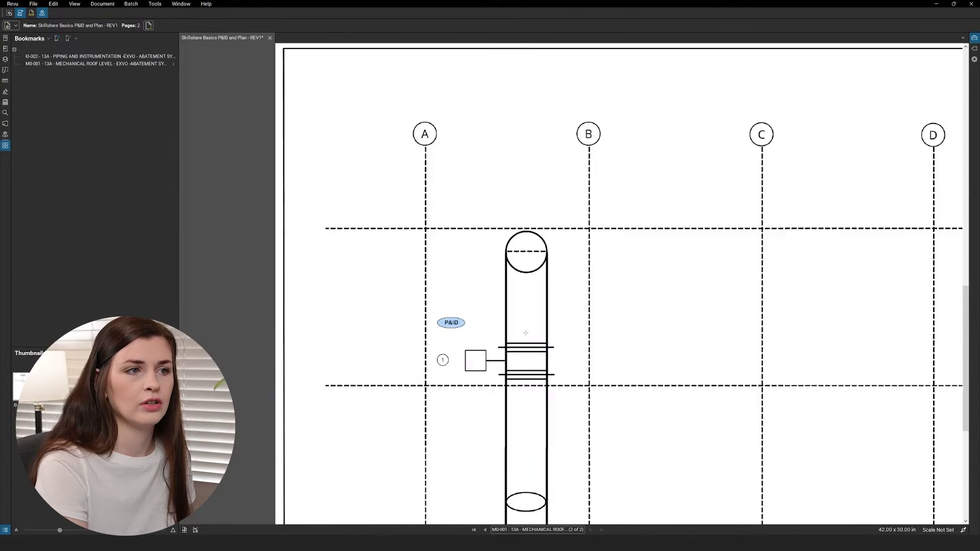
pyautogui.scroll(-2, 526, 333)
pyautogui.scroll(10, 599, 342)
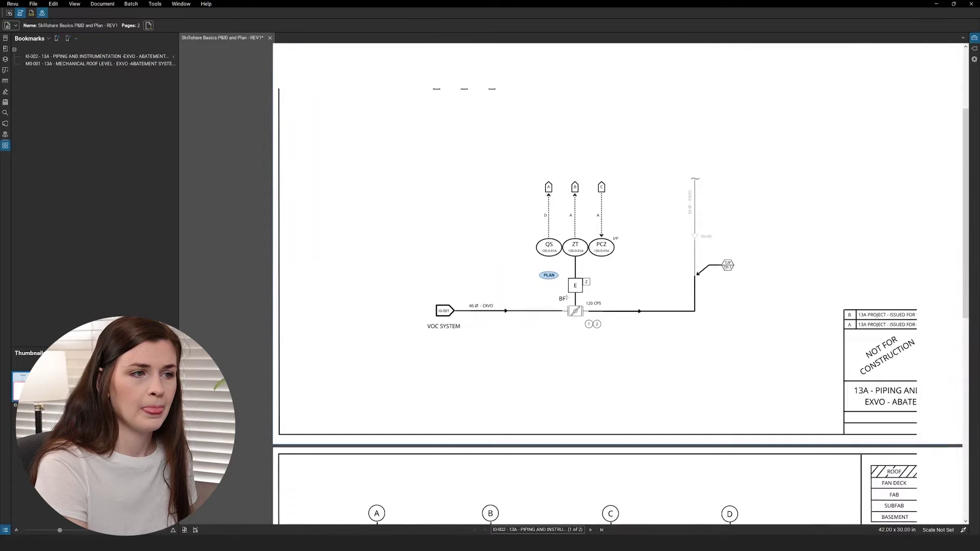
pyautogui.scroll(3, 567, 298)
pyautogui.moveTo(422, 137); pyautogui.dragTo(691, 372)
pyautogui.click(575, 342)
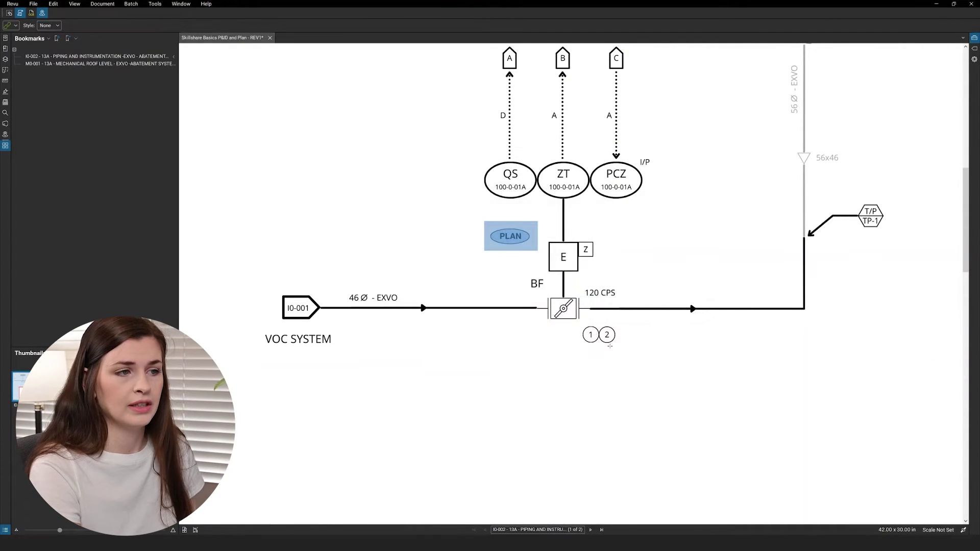
# Step: Test the PLAN and P&ID links, jumping between the roof plan and the I0-002 diagram
pyautogui.press('Escape')
pyautogui.click(515, 240)
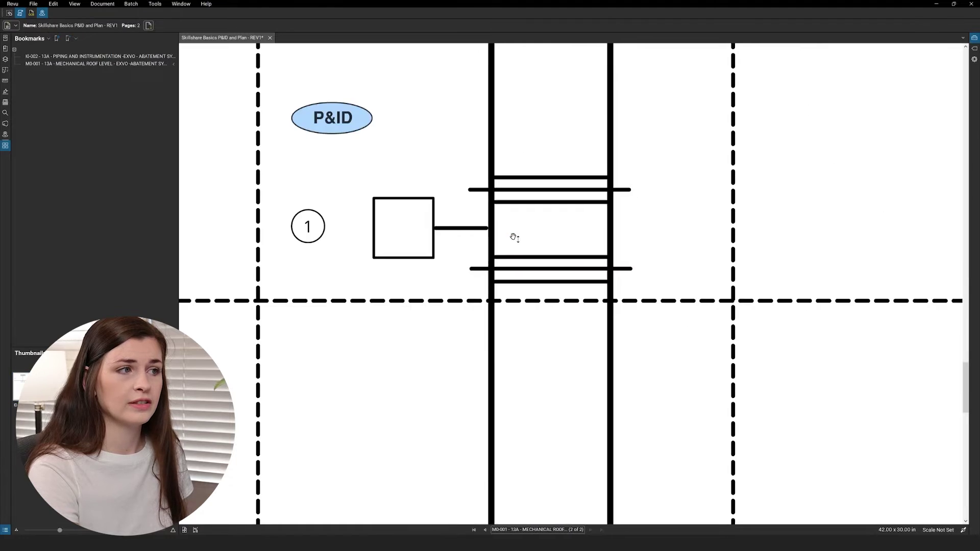
pyautogui.click(343, 126)
pyautogui.click(498, 250)
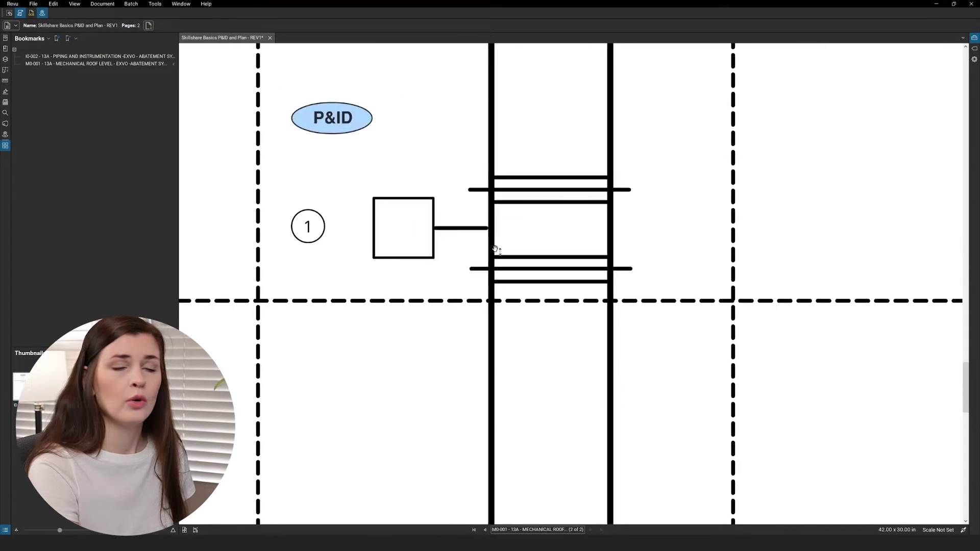
pyautogui.click(327, 123)
pyautogui.scroll(-3, 592, 286)
pyautogui.scroll(-2, 597, 279)
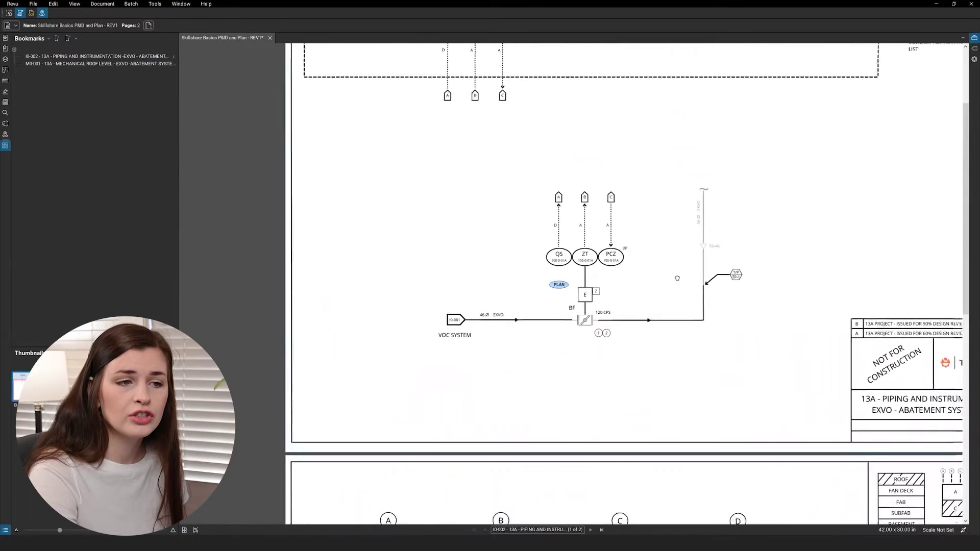
pyautogui.scroll(4, 699, 316)
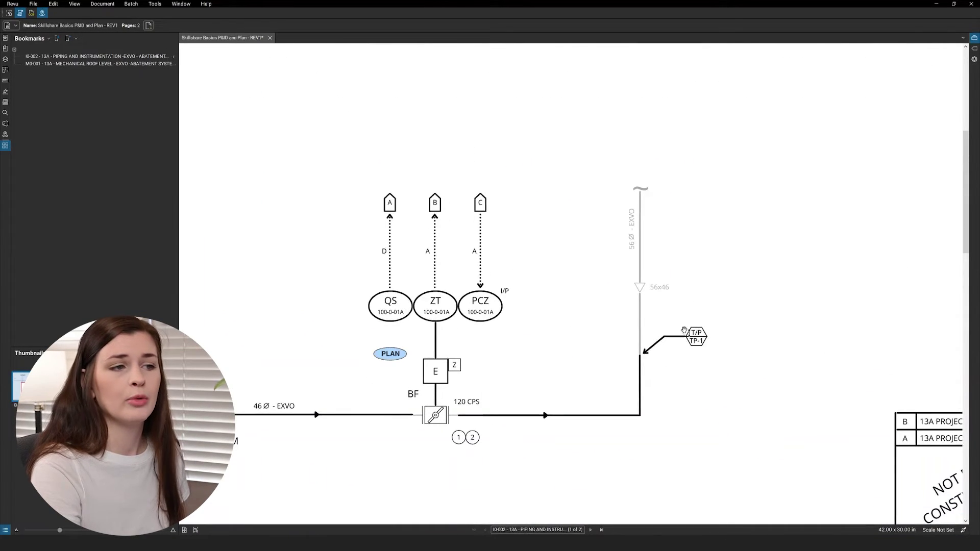
pyautogui.scroll(-3, 644, 347)
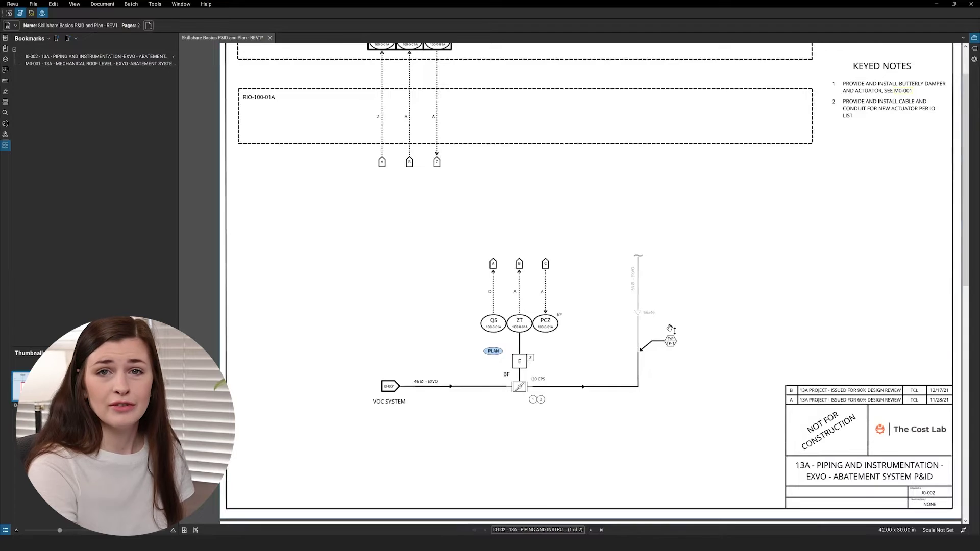
pyautogui.moveTo(670, 328); pyautogui.dragTo(660, 354)
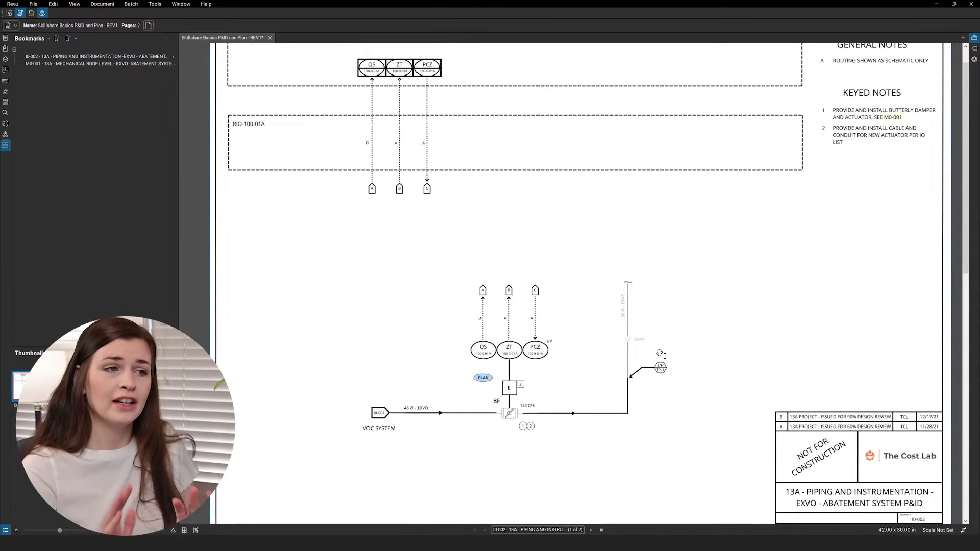